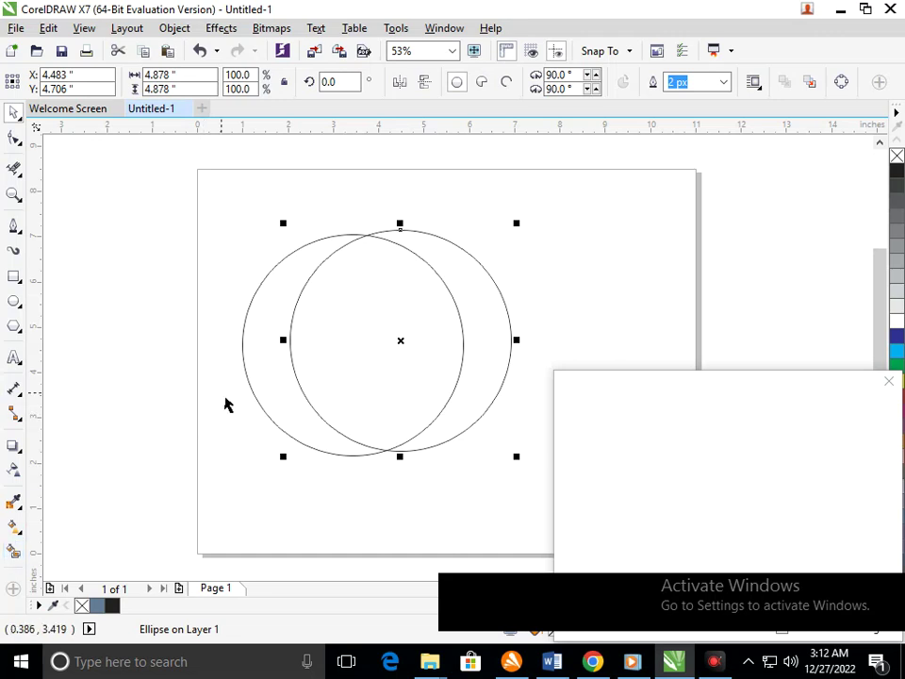
Create a crescent with Smart Fill from the left circle's area outside the right circle, and delete the right circle
{"action": "left_click", "coordinate": [13, 552]}
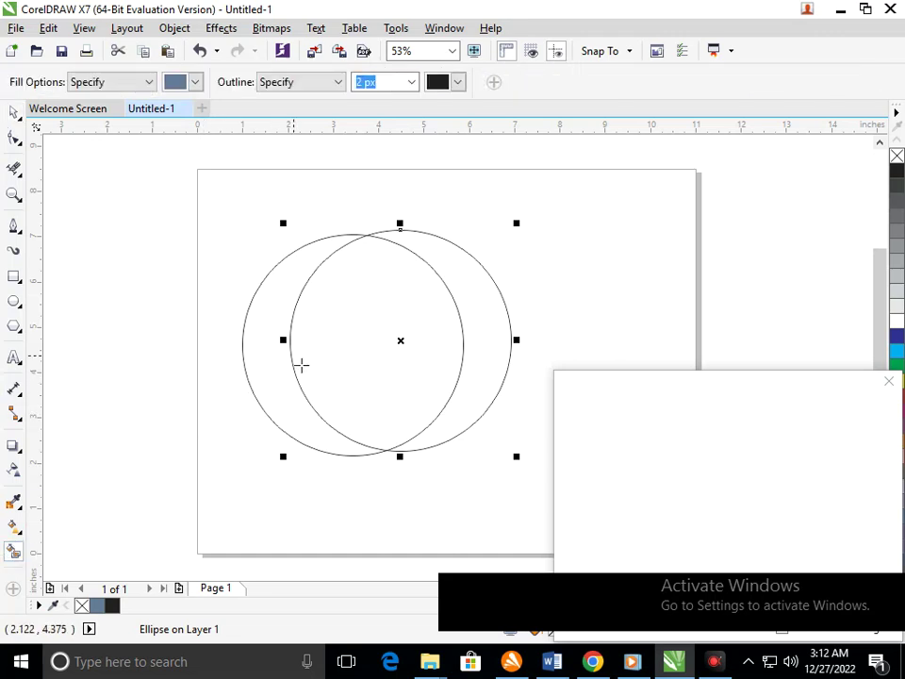
{"action": "left_click", "coordinate": [292, 375]}
{"action": "left_click", "coordinate": [16, 114]}
{"action": "left_click", "coordinate": [518, 350]}
{"action": "left_click", "coordinate": [507, 356]}
{"action": "key", "text": "Delete"}
Remove the crescent's fill and place two copies rotated about the circle's centre to about 237° and 115°
{"action": "left_click", "coordinate": [289, 327]}
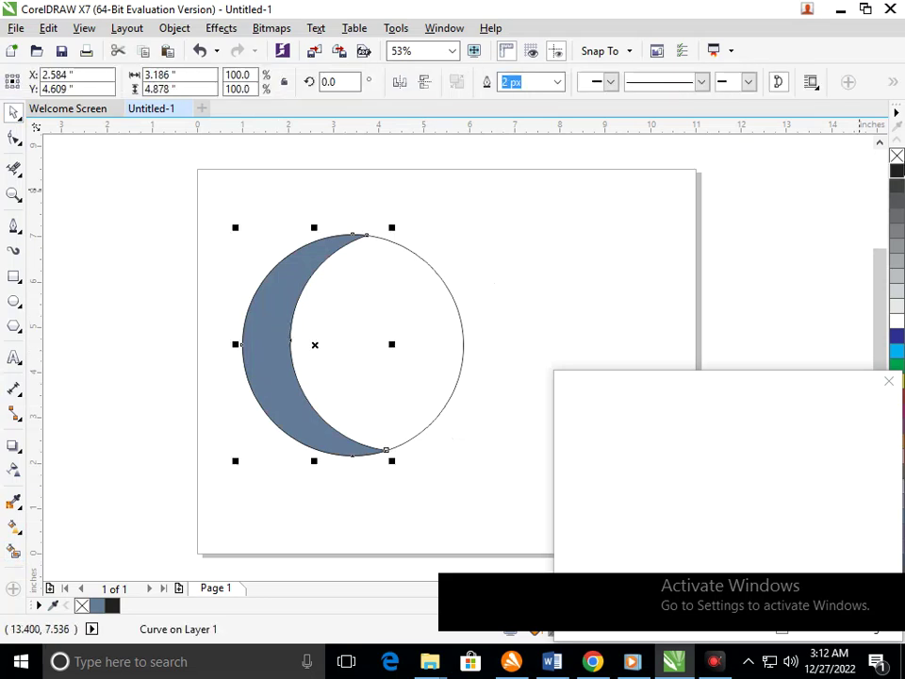
{"action": "left_click", "coordinate": [896, 156]}
{"action": "left_click", "coordinate": [313, 344]}
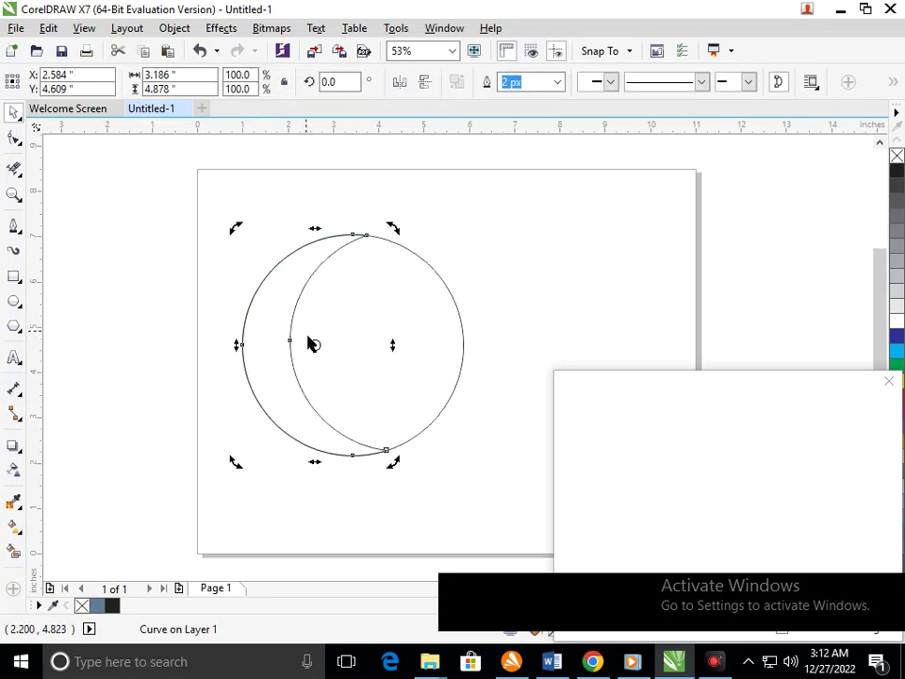
{"action": "left_click_drag", "start_coordinate": [321, 357], "coordinate": [358, 360]}
{"action": "left_click_drag", "start_coordinate": [408, 240], "coordinate": [458, 477]}
{"action": "key", "text": "ctrl+r"}
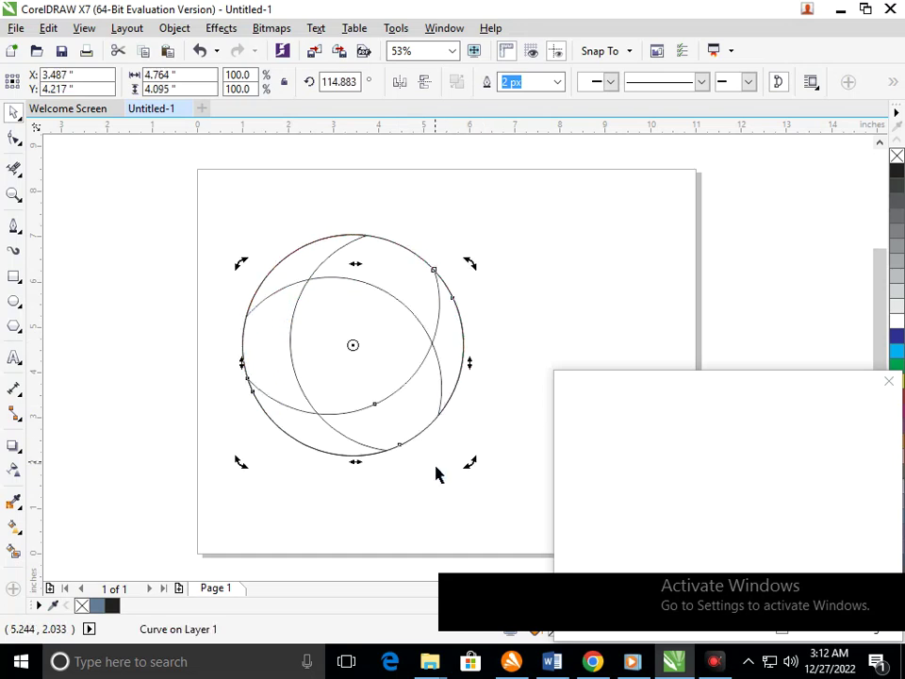
Try trimming the overlapping arcs inside the circle with Virtual Segment Delete and filling an enclosed region with Smart Fill
{"action": "left_click", "coordinate": [602, 306]}
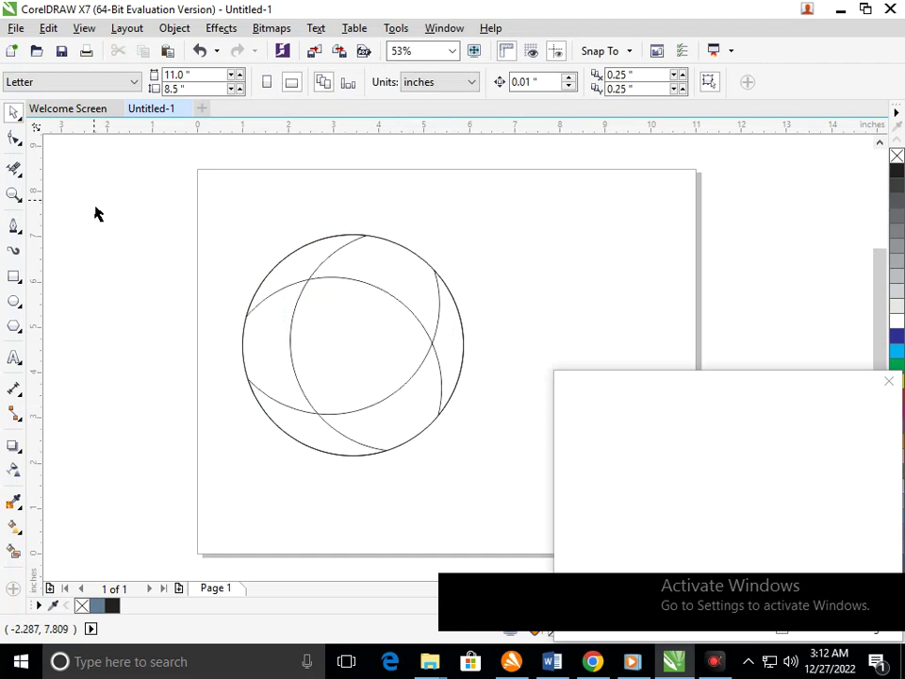
{"action": "left_click", "coordinate": [14, 169]}
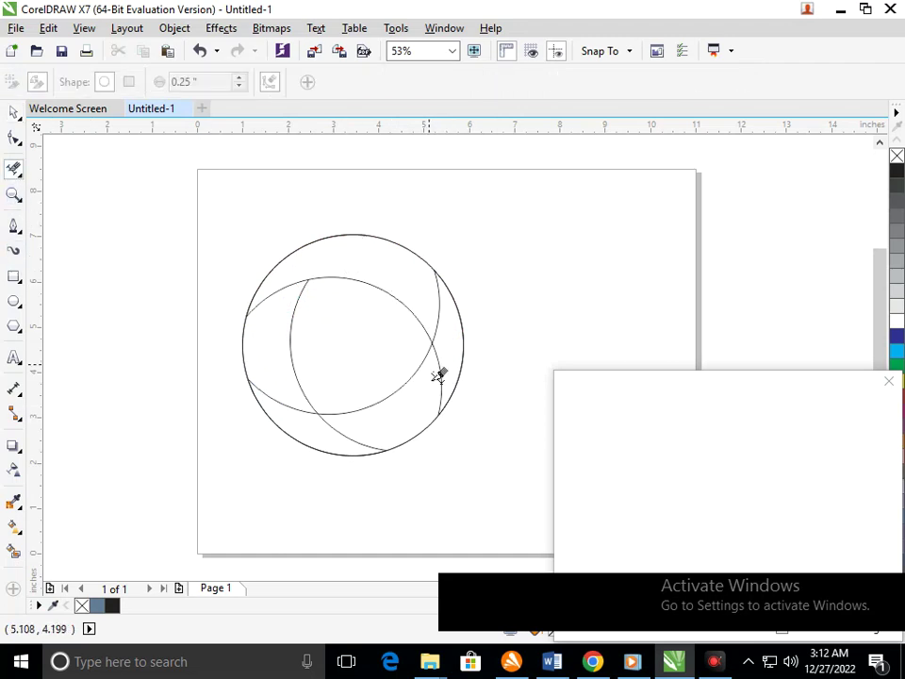
{"action": "left_click_drag", "start_coordinate": [441, 384], "coordinate": [444, 390]}
{"action": "left_click", "coordinate": [295, 409]}
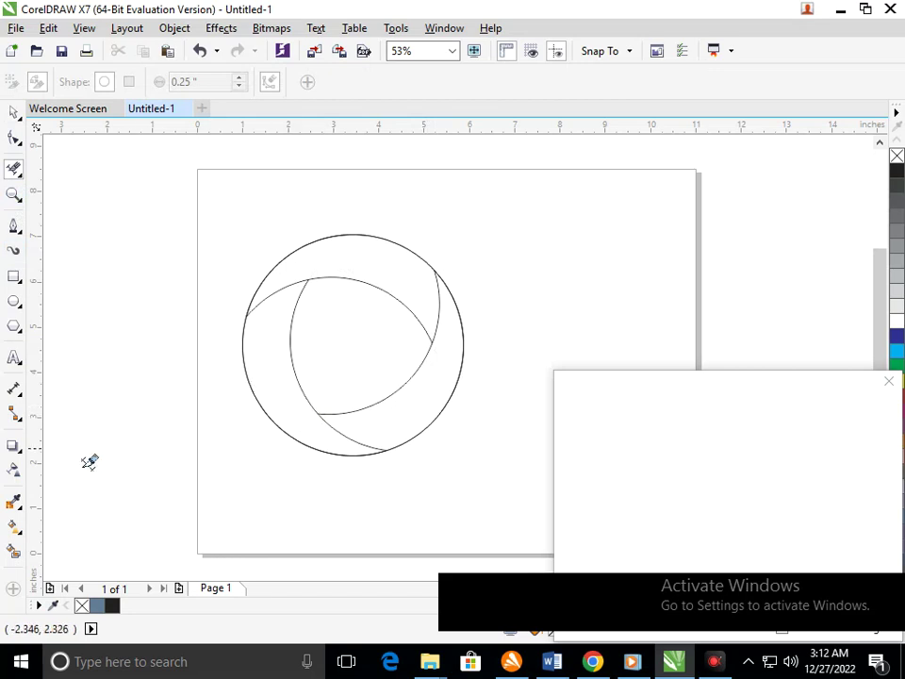
{"action": "left_click", "coordinate": [14, 550]}
{"action": "left_click", "coordinate": [288, 379]}
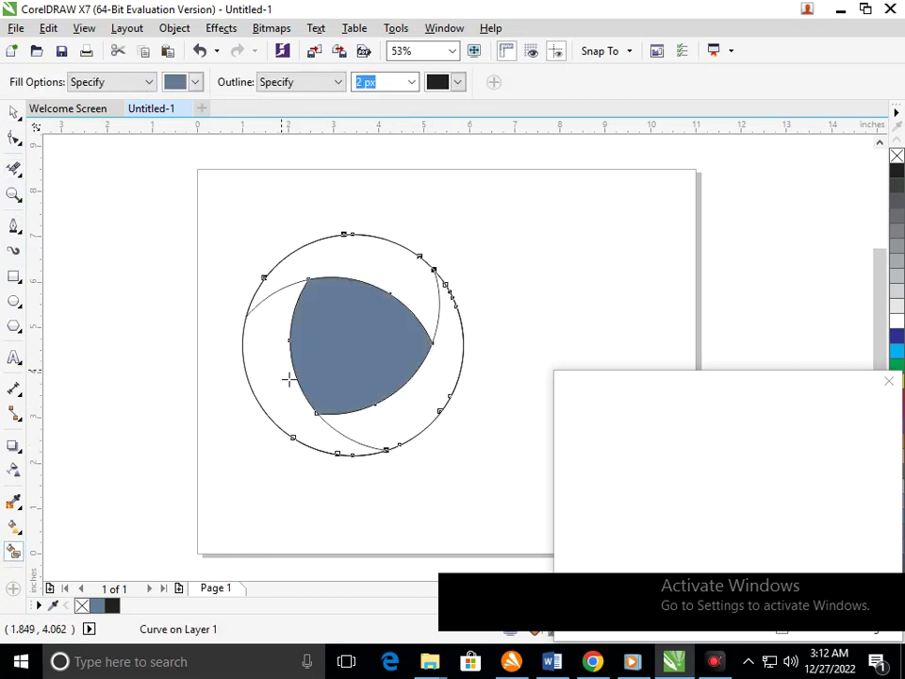
{"action": "key", "text": "ctrl+z"}
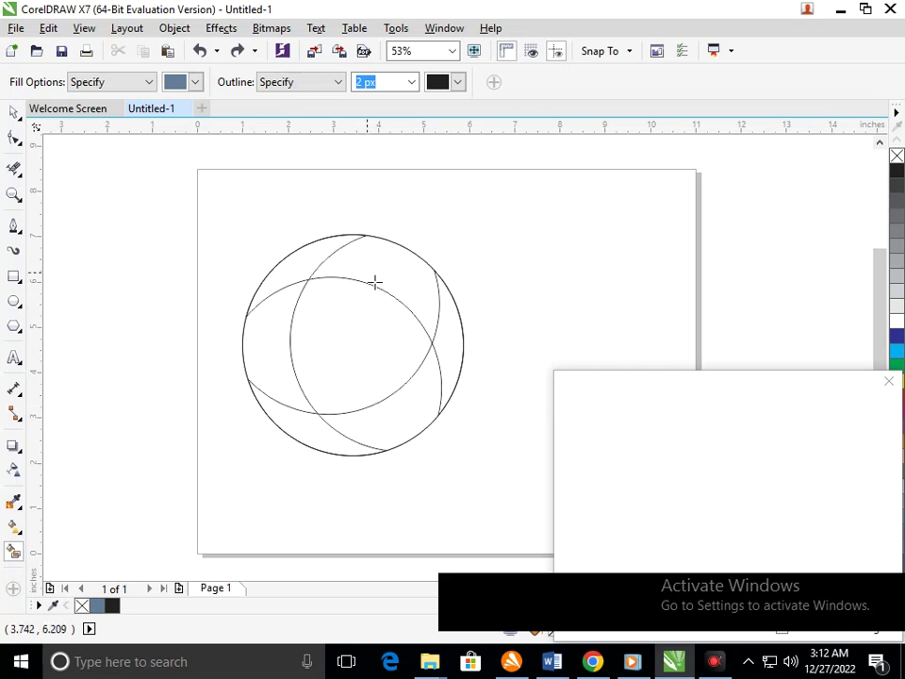
Try Smart Fill on the regions along the circle's upper-left edge and between the left crescent's arcs
{"action": "left_click", "coordinate": [303, 273]}
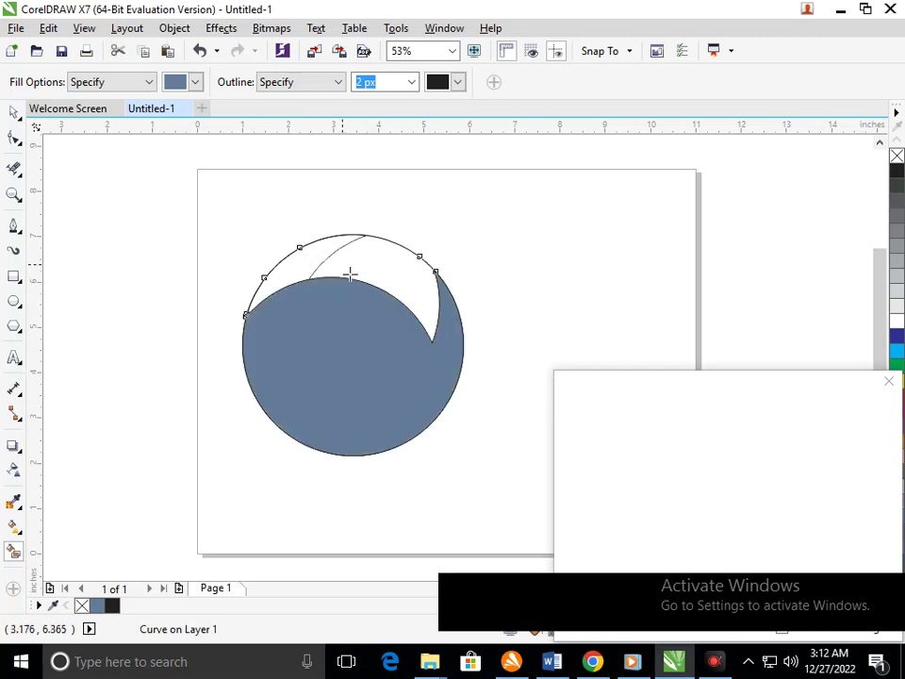
{"action": "key", "text": "ctrl+z"}
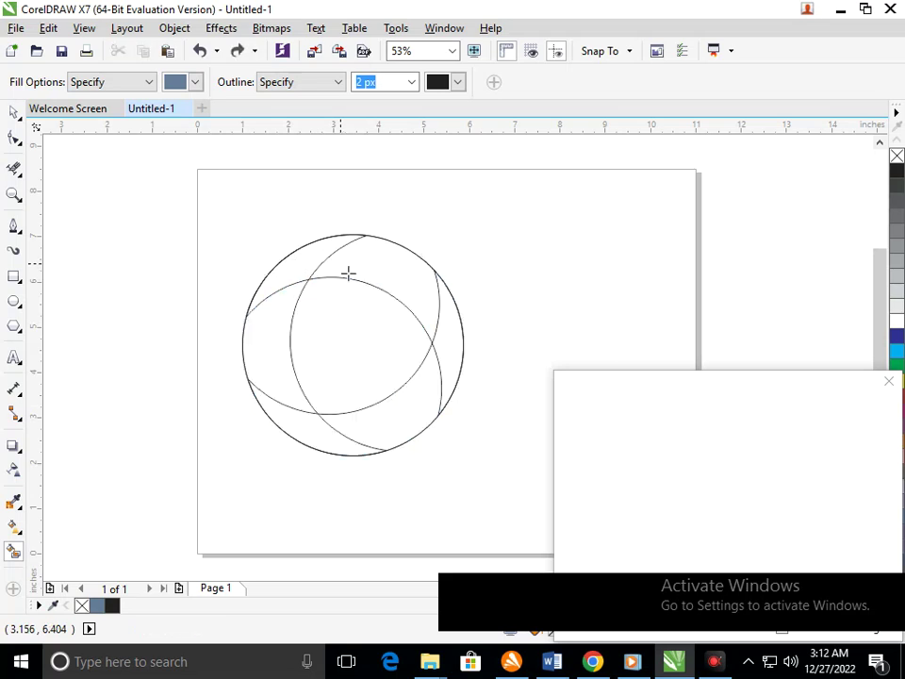
{"action": "left_click", "coordinate": [267, 368]}
{"action": "left_click", "coordinate": [286, 280]}
{"action": "key", "text": "ctrl+z"}
{"action": "key", "text": "ctrl+shift+z"}
{"action": "key", "text": "ctrl+z"}
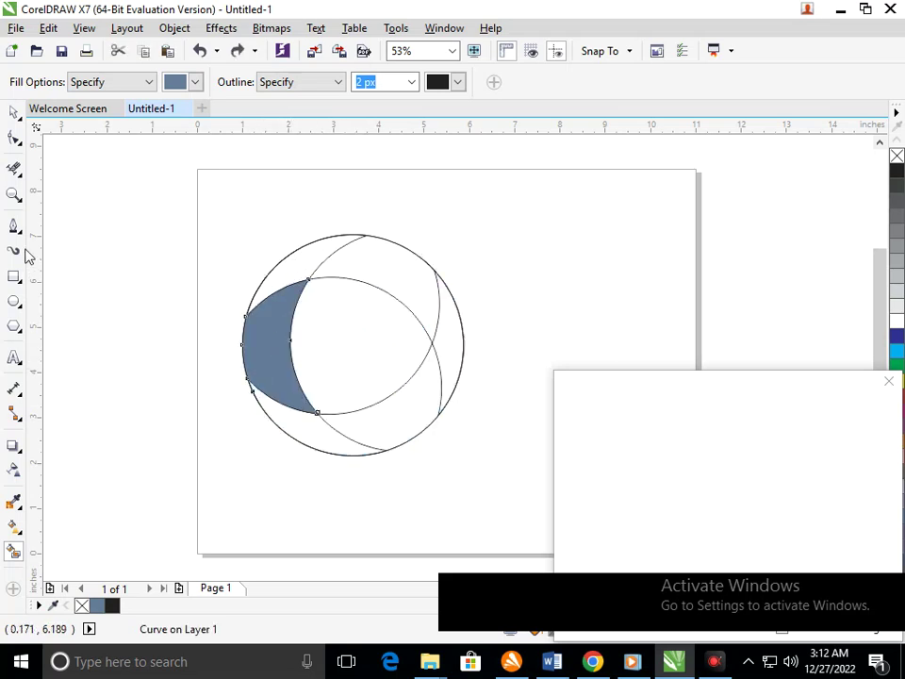
Undo the Smart Fill on the left region and the second rotated crescent copy
{"action": "left_click", "coordinate": [14, 116]}
{"action": "left_click", "coordinate": [151, 270]}
{"action": "left_click_drag", "start_coordinate": [285, 263], "coordinate": [229, 273]}
{"action": "key", "text": "ctrl+z"}
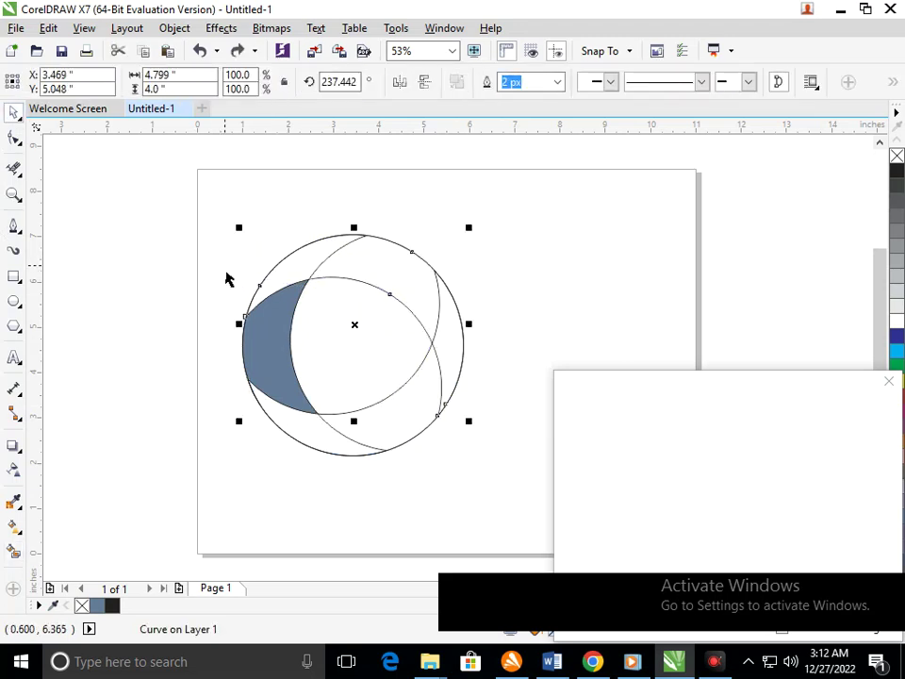
{"action": "key", "text": "ctrl+z"}
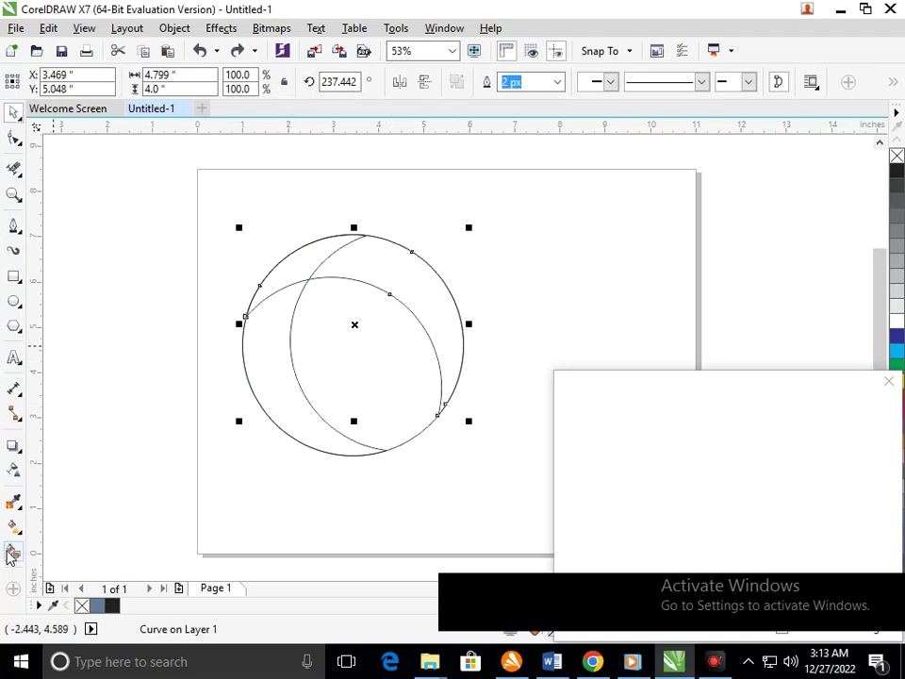
Smart Fill the upper-right crescent region blue and move its rotation centre to the circle's centre
{"action": "left_click", "coordinate": [12, 554]}
{"action": "left_click", "coordinate": [446, 301]}
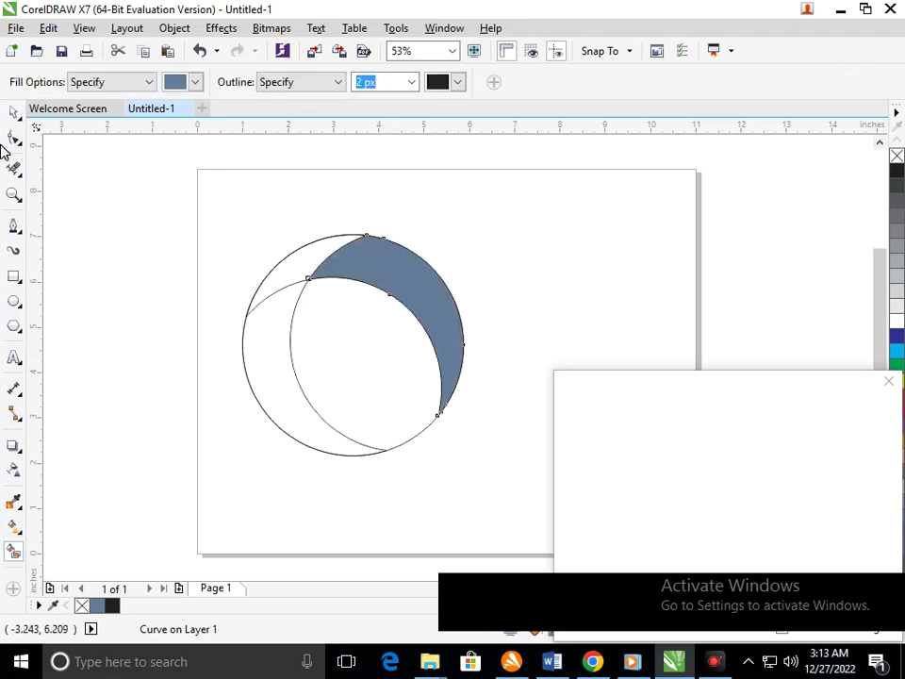
{"action": "left_click", "coordinate": [16, 112]}
{"action": "left_click", "coordinate": [95, 320]}
{"action": "left_click", "coordinate": [438, 305]}
{"action": "left_click", "coordinate": [430, 311]}
{"action": "left_click_drag", "start_coordinate": [396, 332], "coordinate": [361, 349]}
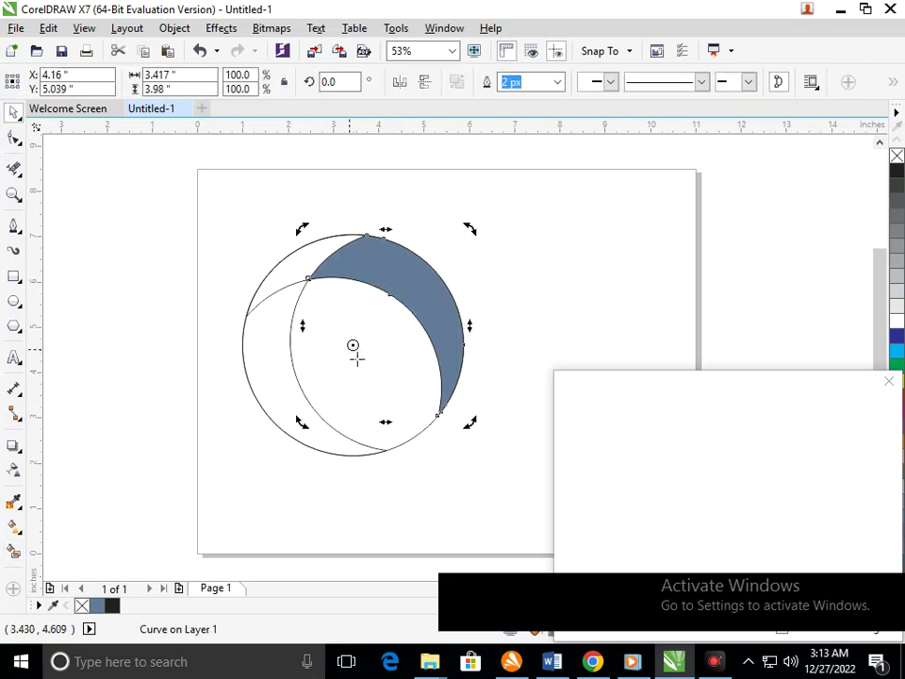
Delete the two unfilled crescent outlines, keeping the filled blade
{"action": "left_click", "coordinate": [272, 527]}
{"action": "left_click", "coordinate": [334, 437]}
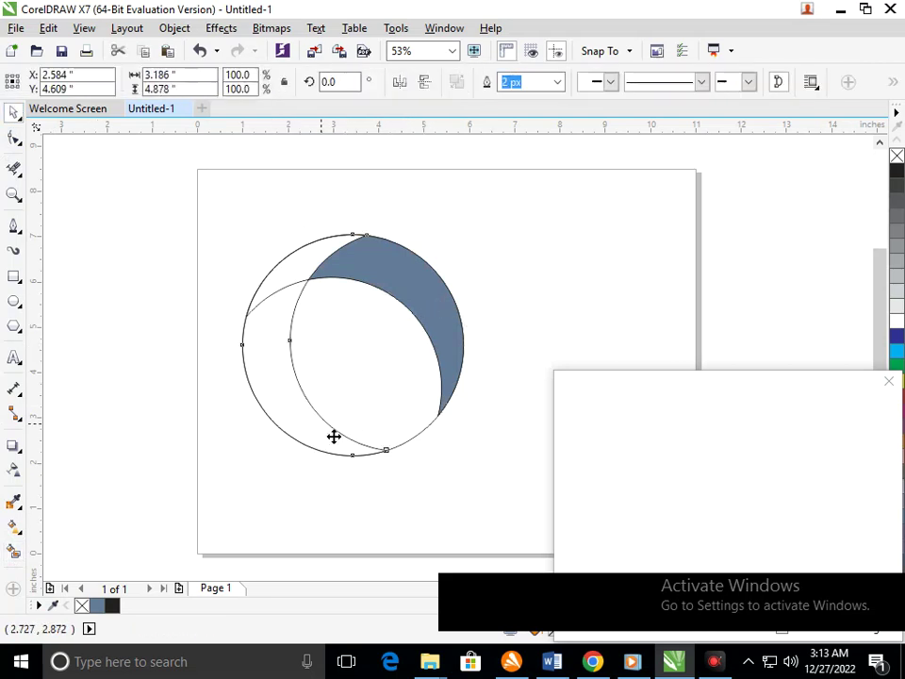
{"action": "left_click", "coordinate": [306, 430]}
{"action": "left_click", "coordinate": [289, 436]}
{"action": "key", "text": "Delete"}
{"action": "left_click", "coordinate": [294, 283]}
{"action": "key", "text": "Delete"}
Place two copies of the blue blade rotated about the shared centre to about 236° and 113°, completing the ring
{"action": "left_click", "coordinate": [415, 322]}
{"action": "left_click", "coordinate": [425, 317]}
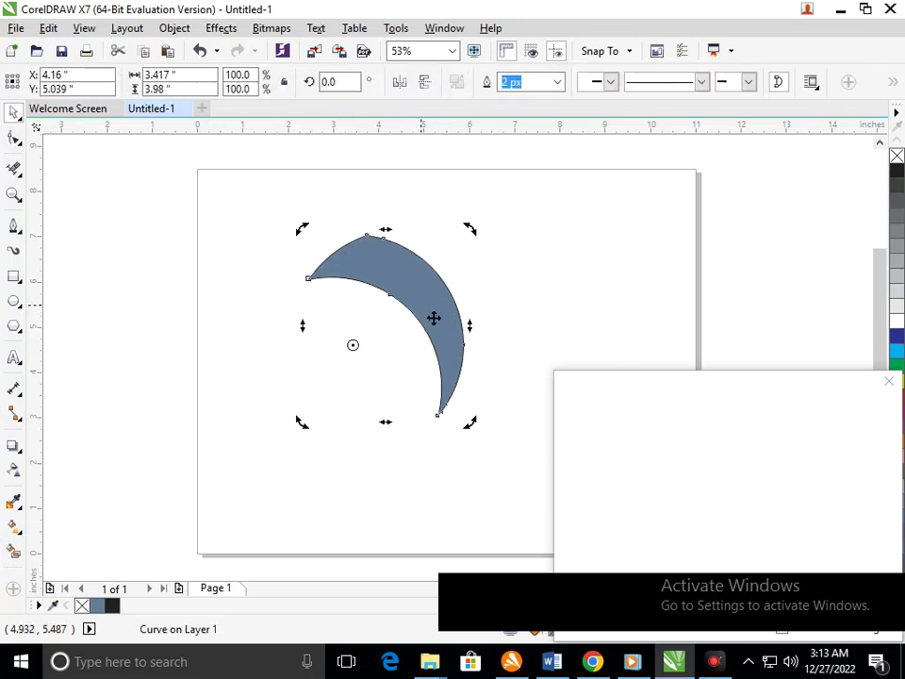
{"action": "left_click_drag", "start_coordinate": [482, 242], "coordinate": [396, 518]}
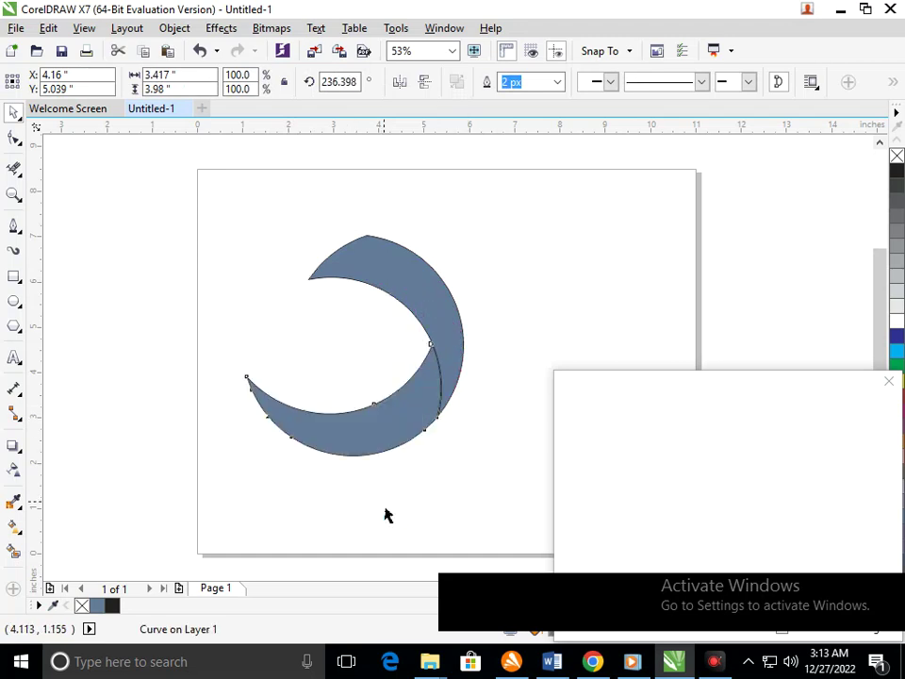
{"action": "key", "text": "ctrl+r"}
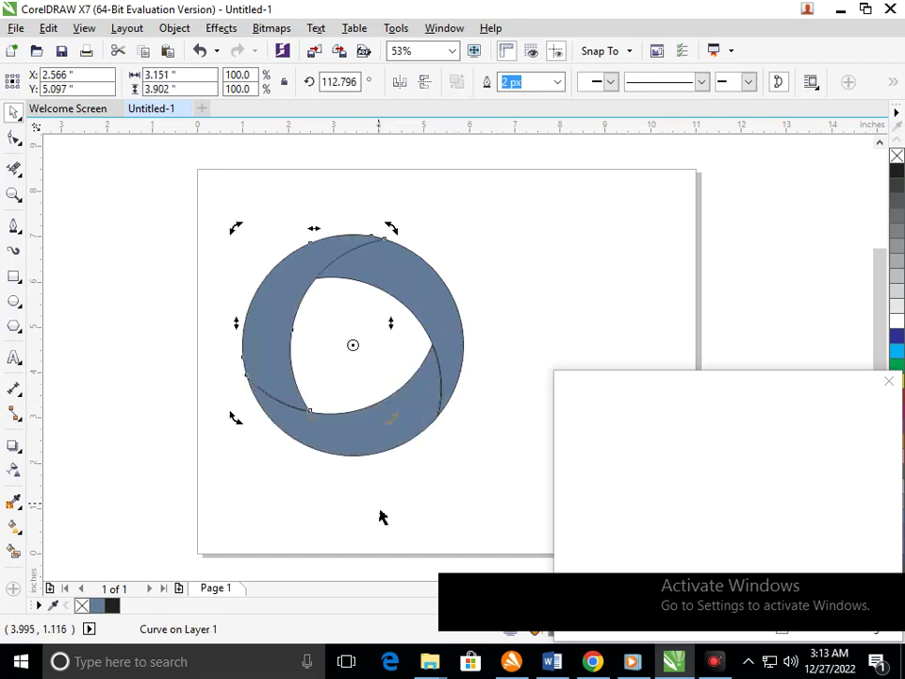
{"action": "left_click", "coordinate": [413, 480]}
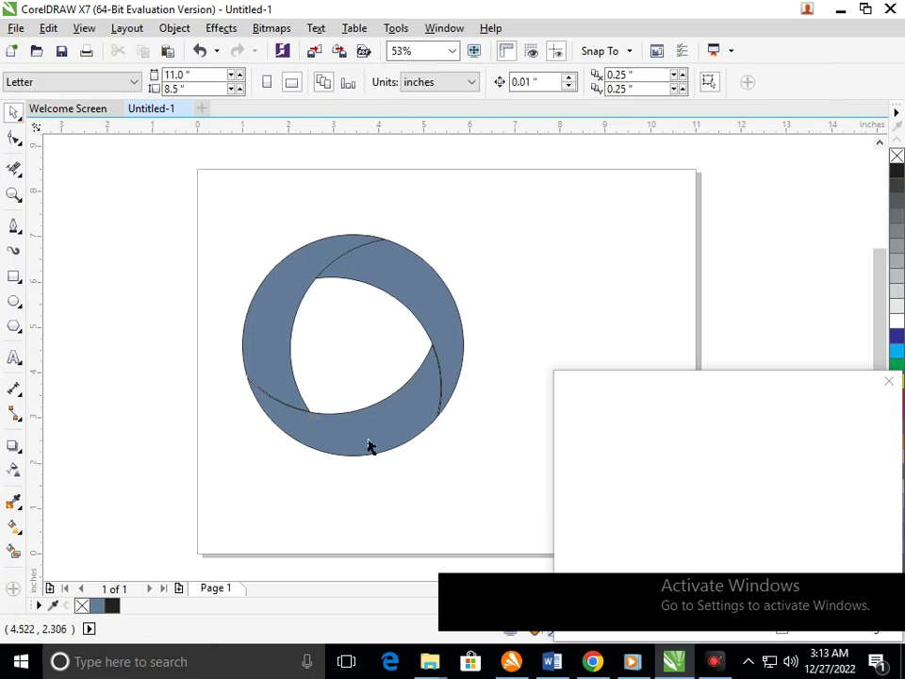
Try a blue-to-white linear gradient running upward across all three blades at once
{"action": "left_click_drag", "start_coordinate": [330, 329], "coordinate": [538, 509]}
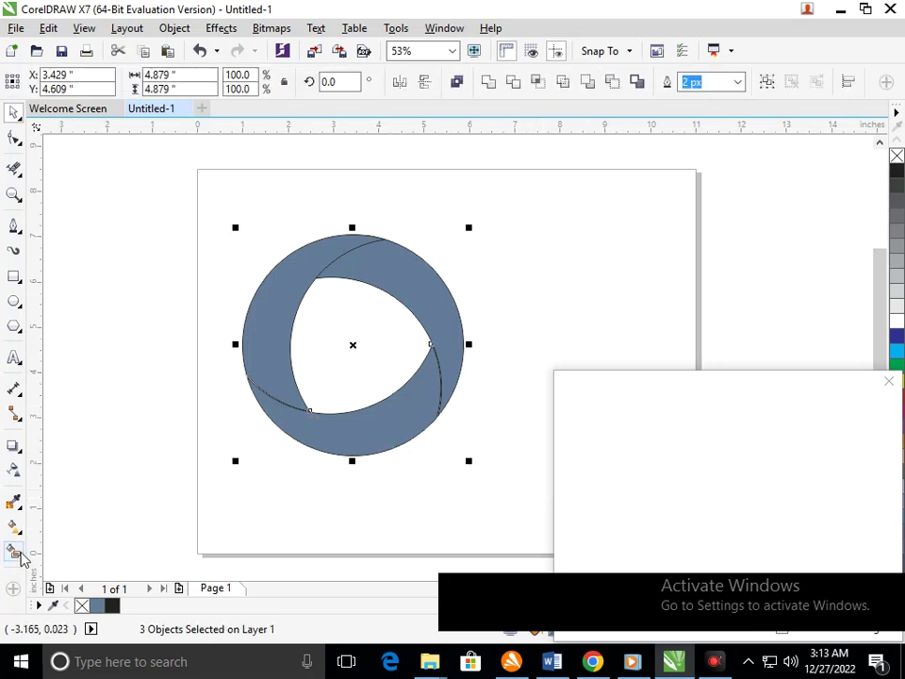
{"action": "left_click", "coordinate": [19, 534]}
{"action": "left_click", "coordinate": [71, 526]}
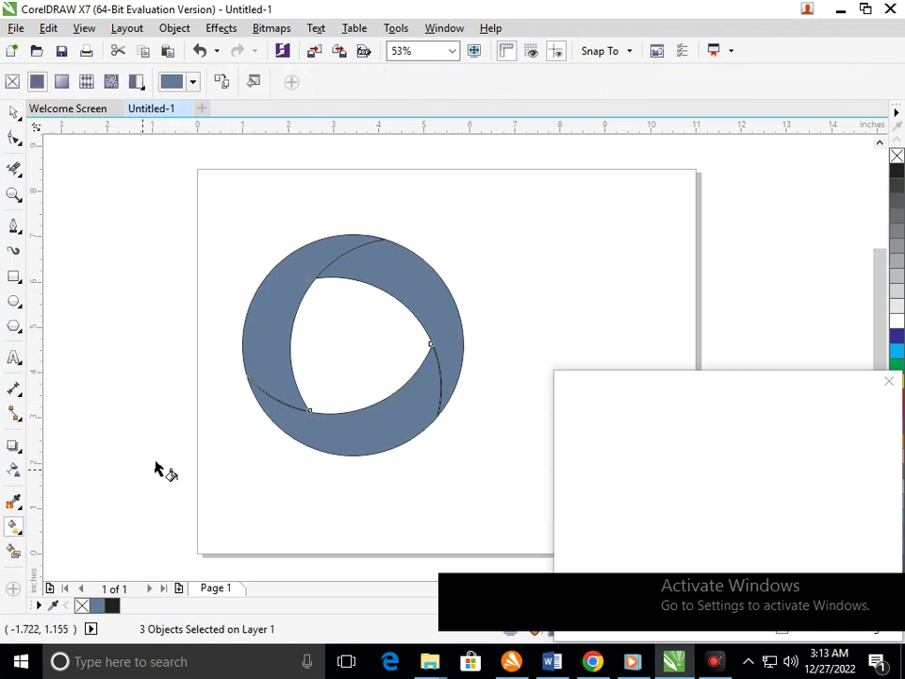
{"action": "left_click_drag", "start_coordinate": [303, 416], "coordinate": [309, 243]}
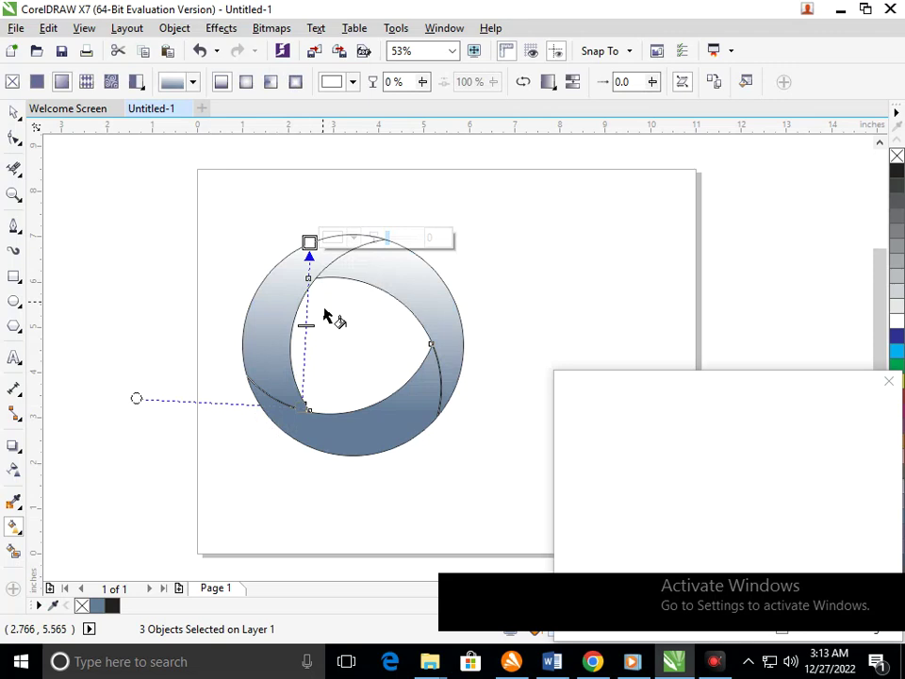
{"action": "left_click", "coordinate": [15, 113]}
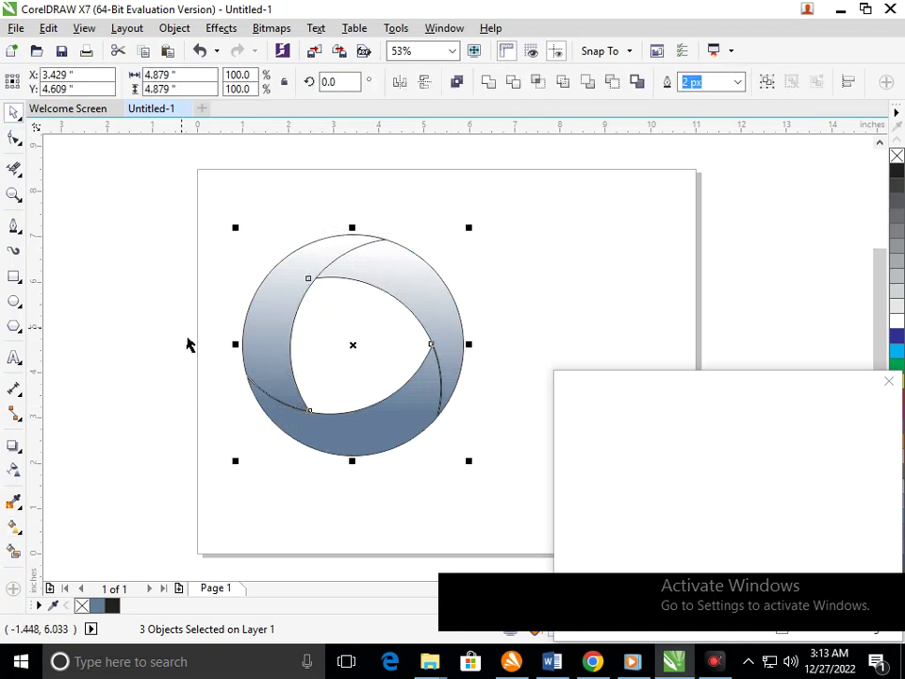
{"action": "key", "text": "ctrl+z"}
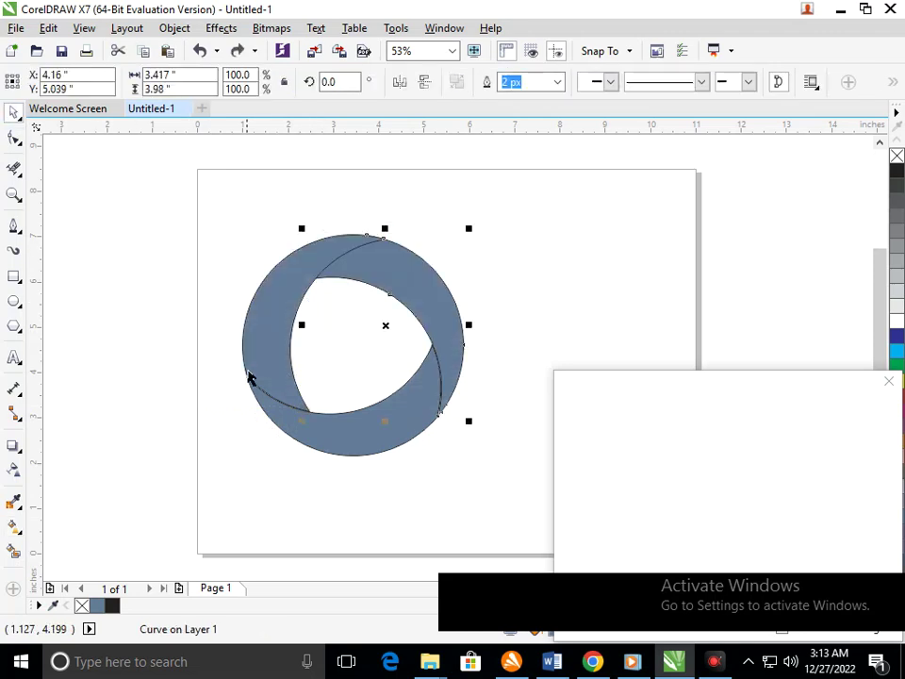
Give the upper-right blade a linear gradient from blue at its lower end to white at its upper end
{"action": "left_click", "coordinate": [17, 547]}
{"action": "left_click", "coordinate": [60, 529]}
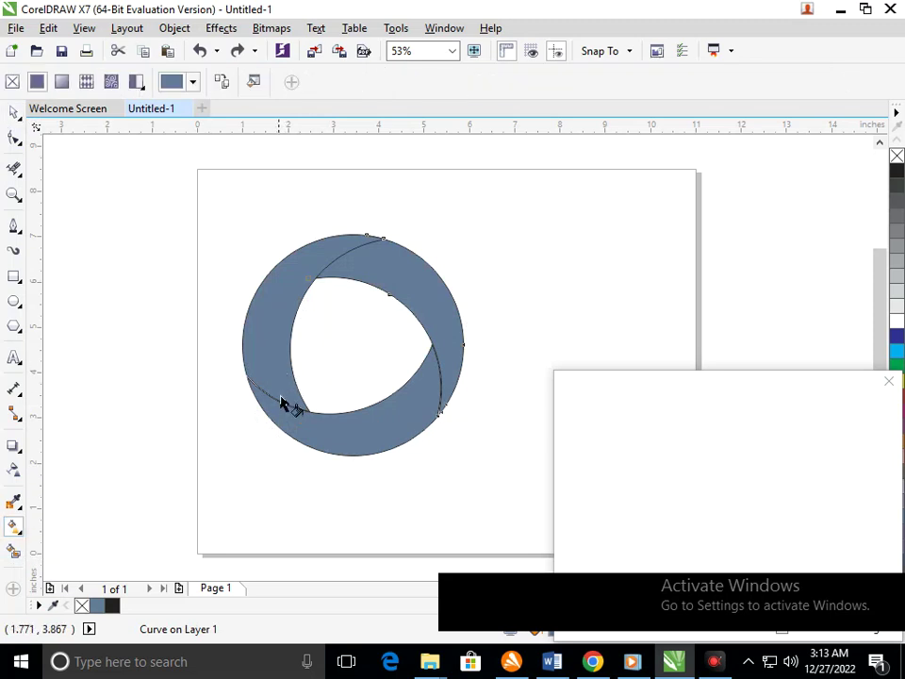
{"action": "left_click_drag", "start_coordinate": [297, 417], "coordinate": [306, 259]}
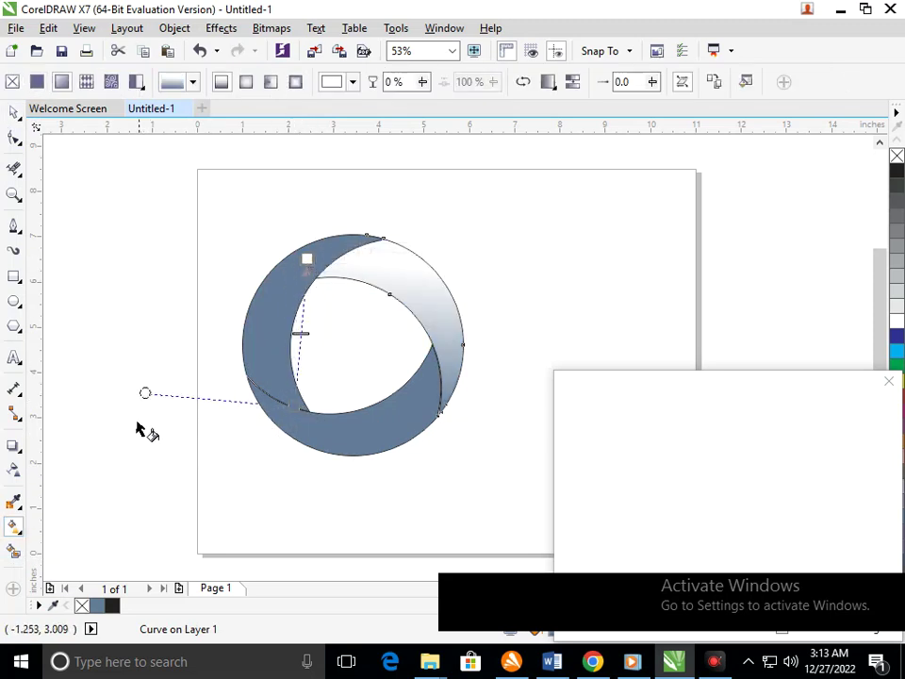
{"action": "key", "text": "Escape"}
{"action": "left_click", "coordinate": [13, 113]}
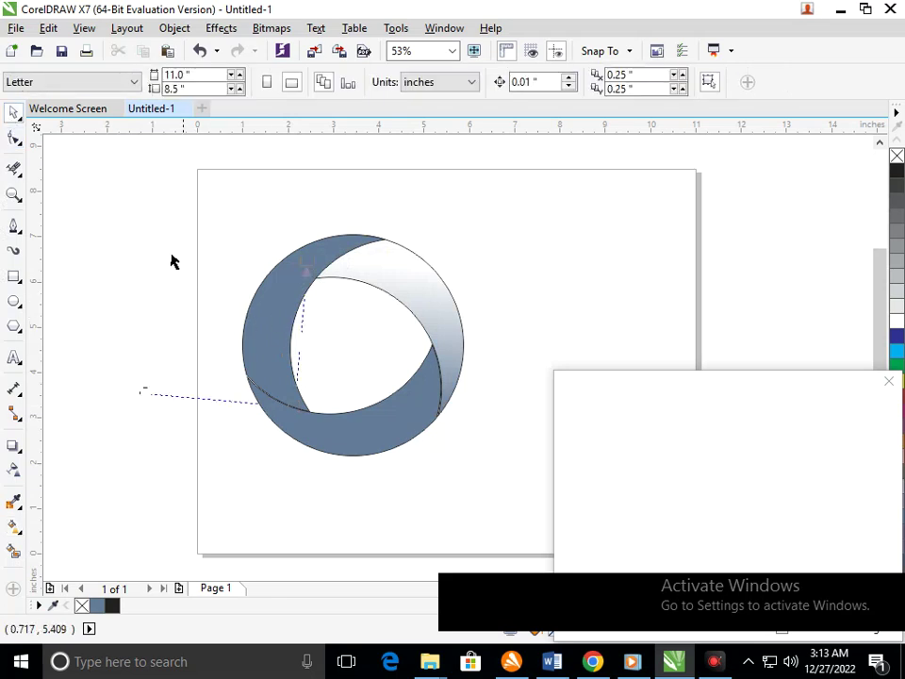
Give the left blade a linear gradient from blue at its lower end to white at its upper tip
{"action": "left_click_drag", "start_coordinate": [289, 327], "coordinate": [223, 316]}
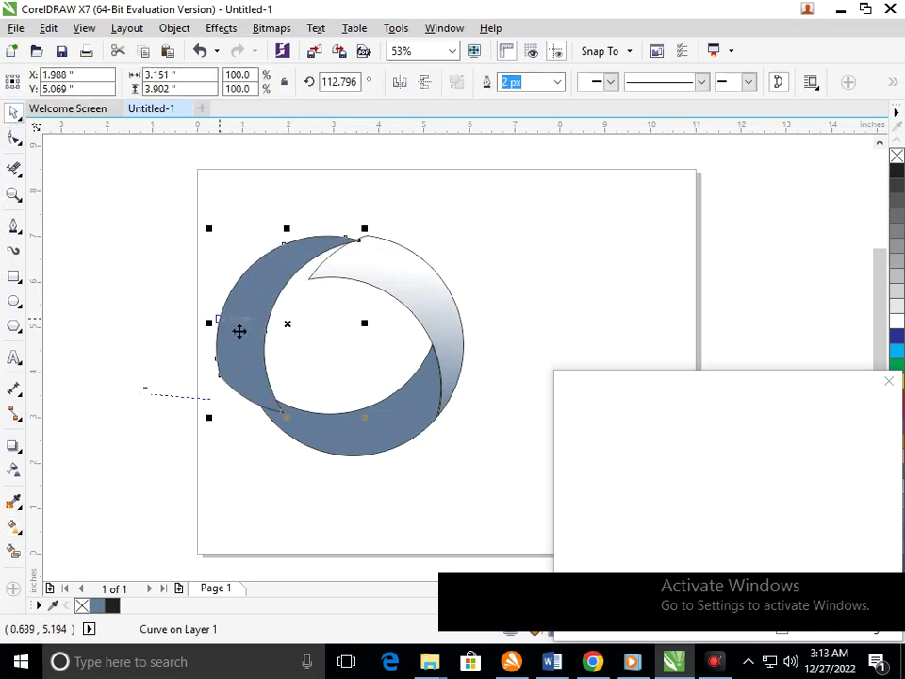
{"action": "key", "text": "ctrl+z"}
{"action": "left_click", "coordinate": [297, 359]}
{"action": "left_click", "coordinate": [266, 357]}
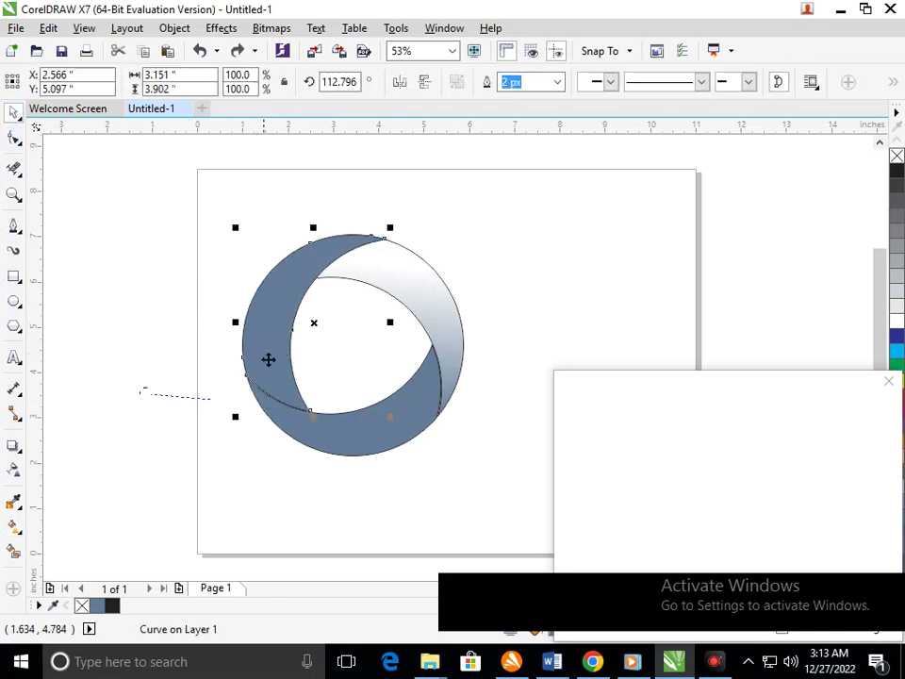
{"action": "left_click", "coordinate": [14, 529]}
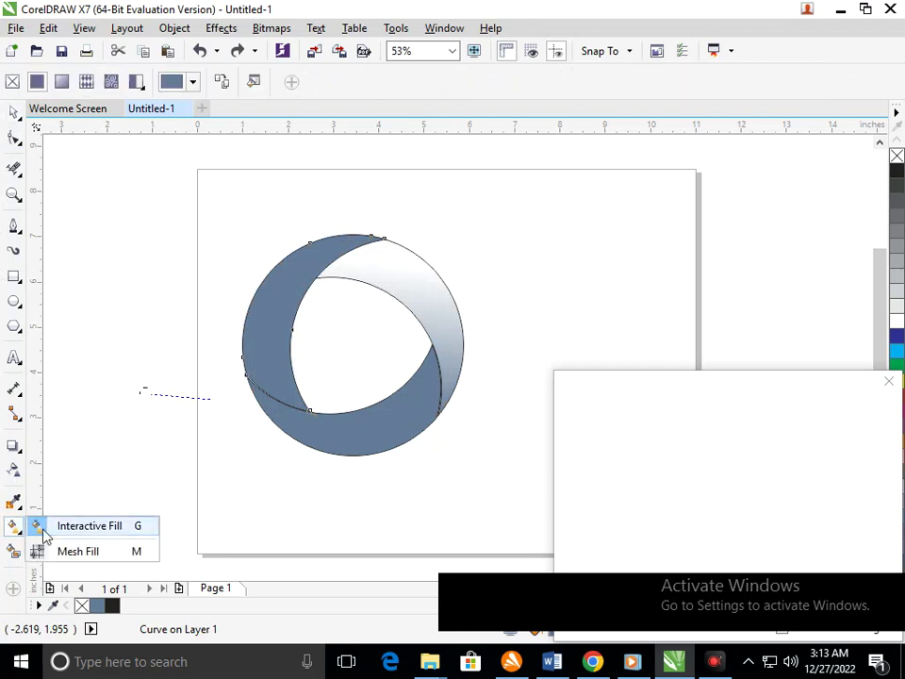
{"action": "left_click_drag", "start_coordinate": [274, 388], "coordinate": [324, 240]}
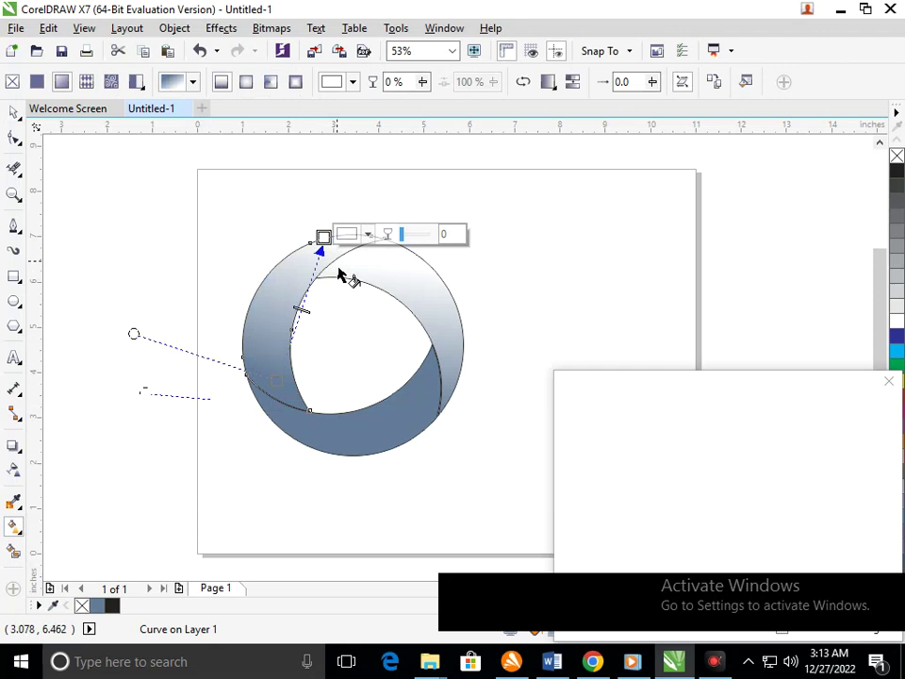
{"action": "left_click", "coordinate": [16, 117]}
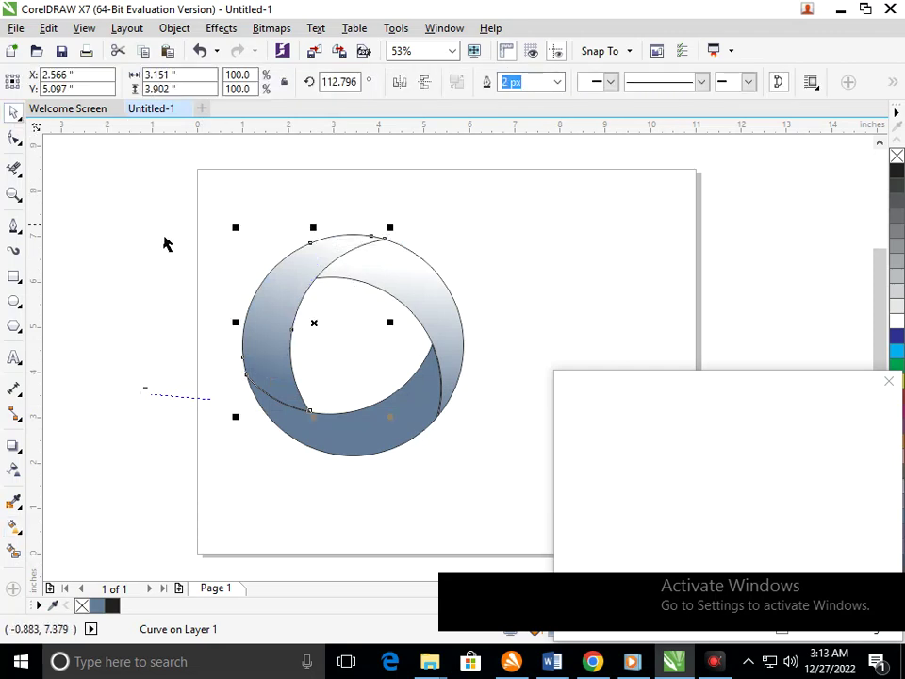
{"action": "key", "text": "Escape"}
{"action": "left_click_drag", "start_coordinate": [377, 280], "coordinate": [396, 290]}
{"action": "key", "text": "ctrl+z"}
{"action": "key", "text": "ctrl+z"}
{"action": "left_click", "coordinate": [497, 252]}
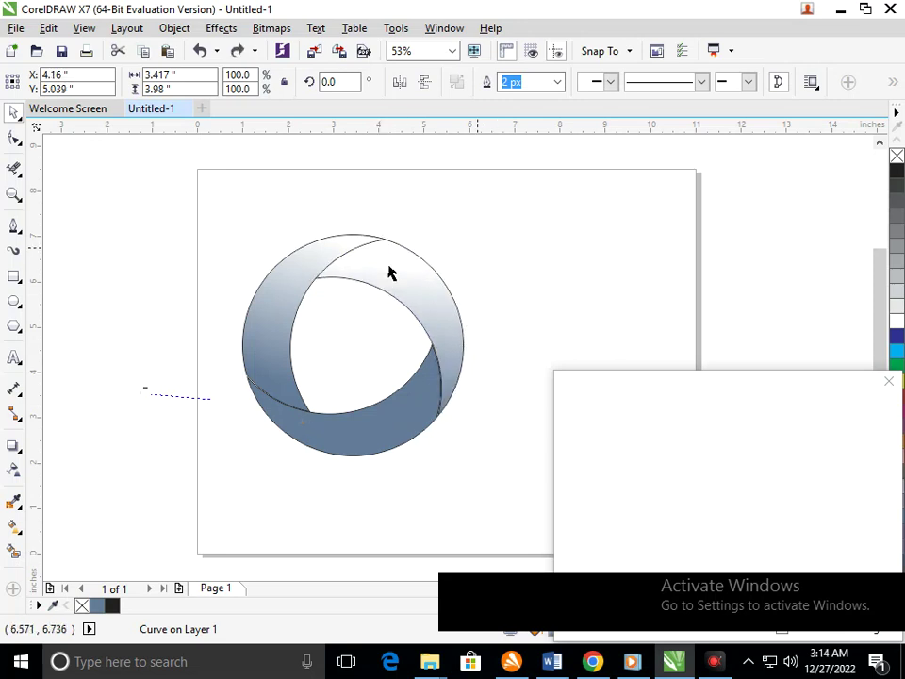
Fill the left blade with dark blue and fade it linearly from its lower end to white near its upper tip
{"action": "left_click", "coordinate": [302, 294]}
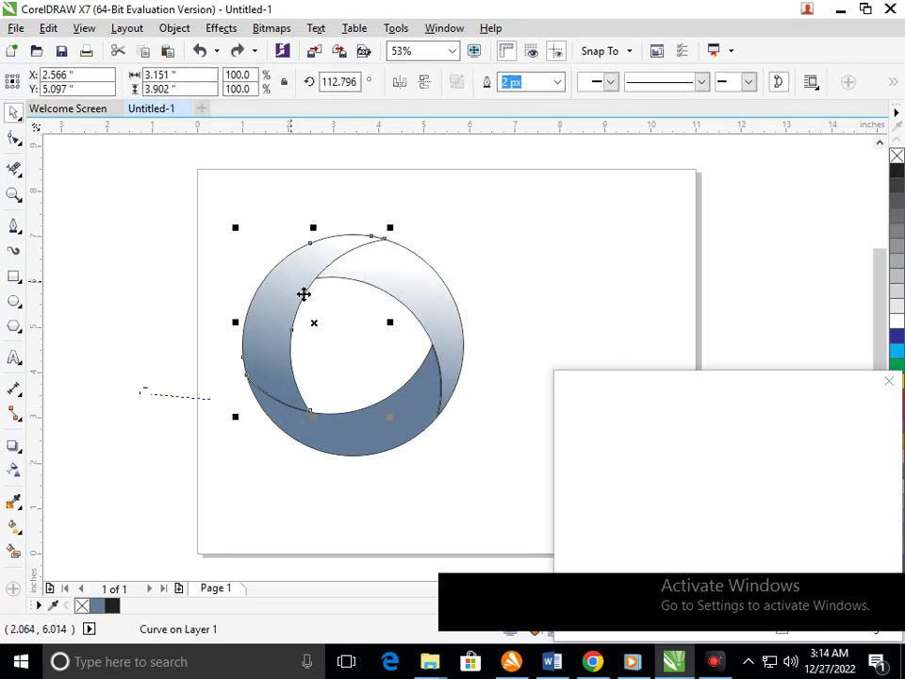
{"action": "left_click", "coordinate": [897, 336]}
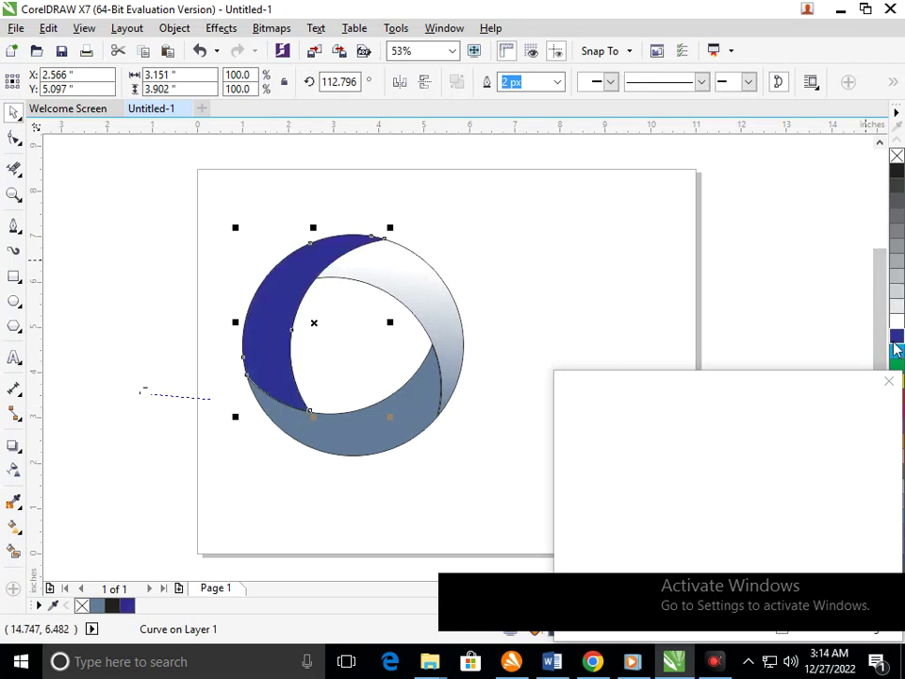
{"action": "left_click", "coordinate": [20, 532]}
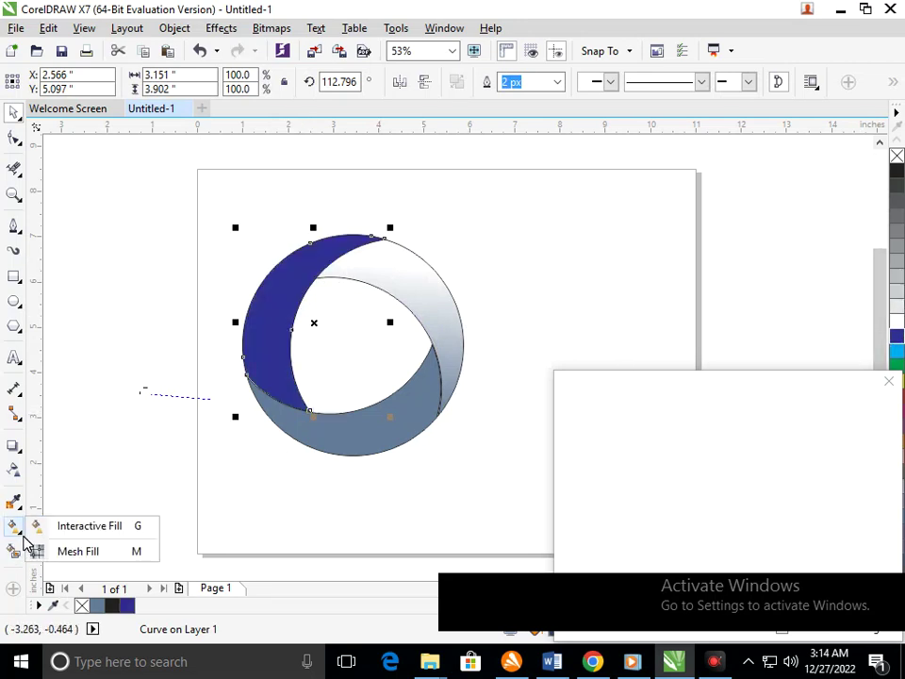
{"action": "left_click", "coordinate": [84, 529]}
{"action": "left_click_drag", "start_coordinate": [274, 397], "coordinate": [305, 258]}
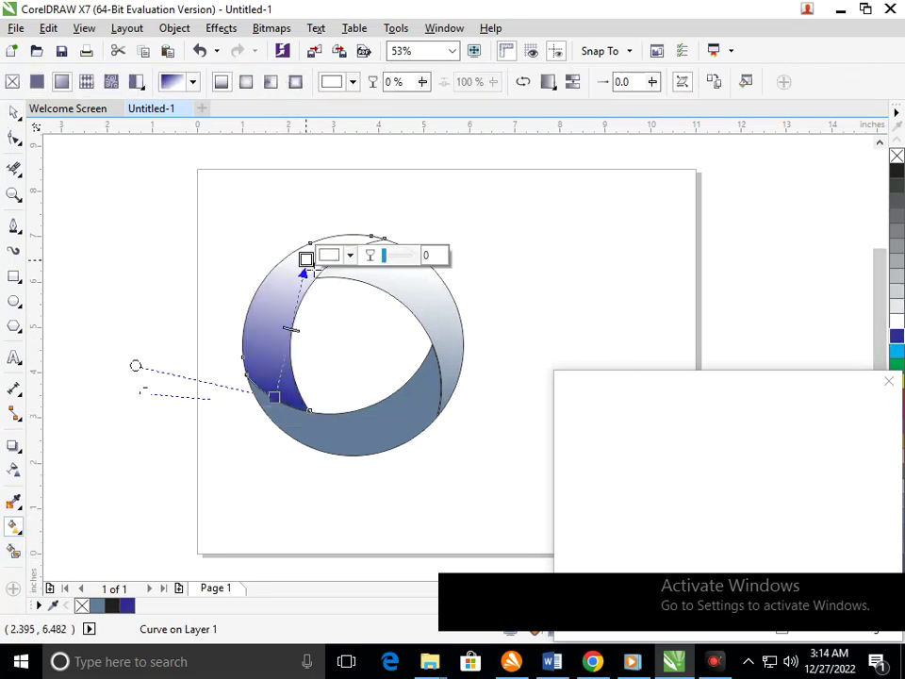
Change the upper end colour of the left blade's gradient to dark grey #6B6161
{"action": "left_click", "coordinate": [335, 260]}
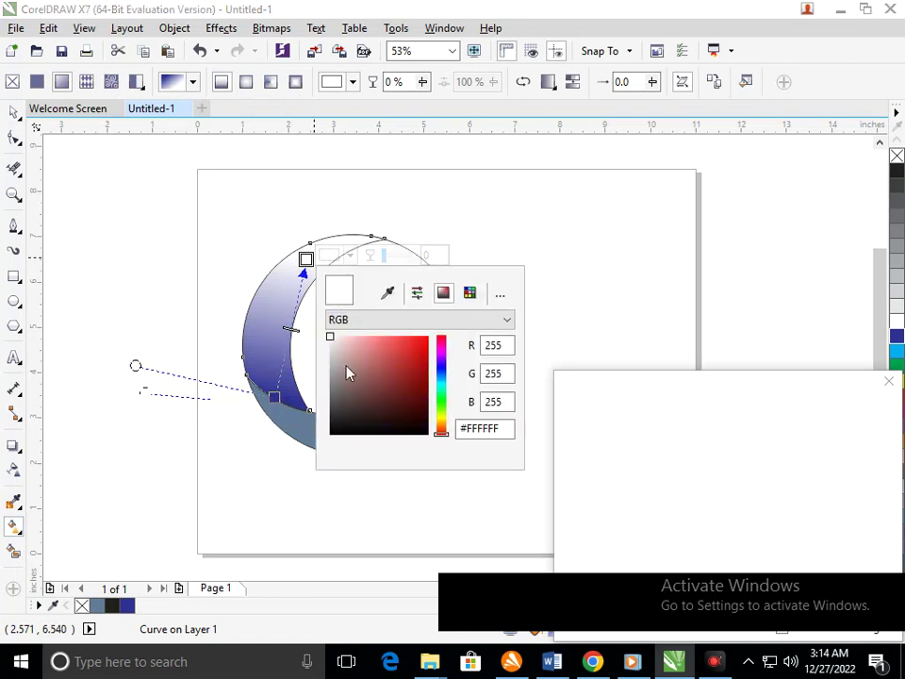
{"action": "mouse_move", "coordinate": [352, 396]}
{"action": "left_mouse_down"}
{"action": "mouse_move", "coordinate": [333, 396]}
{"action": "mouse_move", "coordinate": [334, 384]}
{"action": "mouse_move", "coordinate": [340, 400]}
{"action": "mouse_move", "coordinate": [340, 392]}
{"action": "left_mouse_up"}
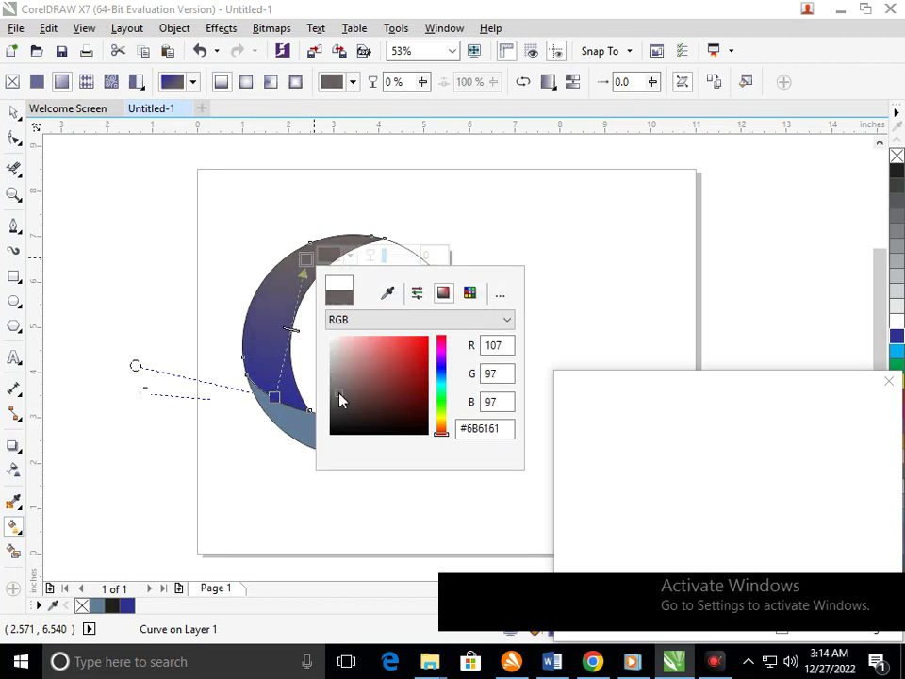
{"action": "left_click", "coordinate": [14, 117]}
{"action": "left_click", "coordinate": [146, 296]}
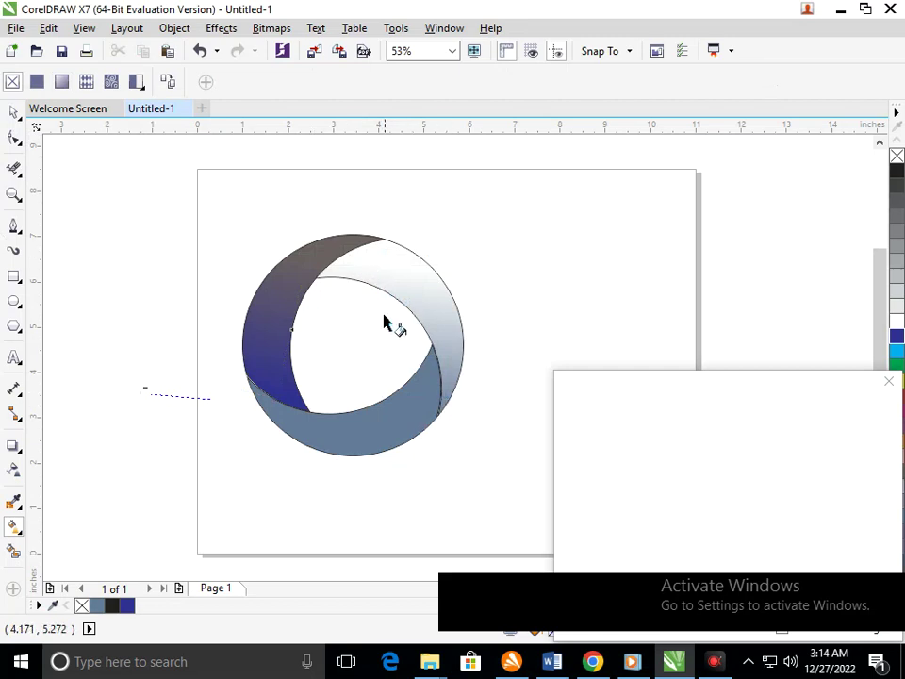
Redraw the upper-right blade's linear gradient from blue at its upper end to white at its lower end
{"action": "left_click", "coordinate": [354, 267]}
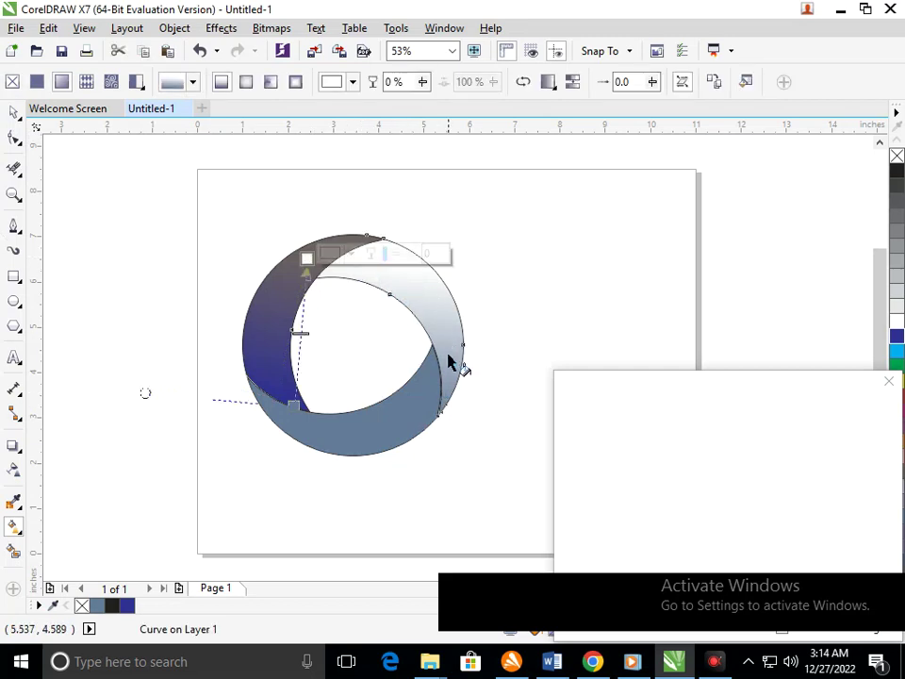
{"action": "left_click", "coordinate": [14, 111]}
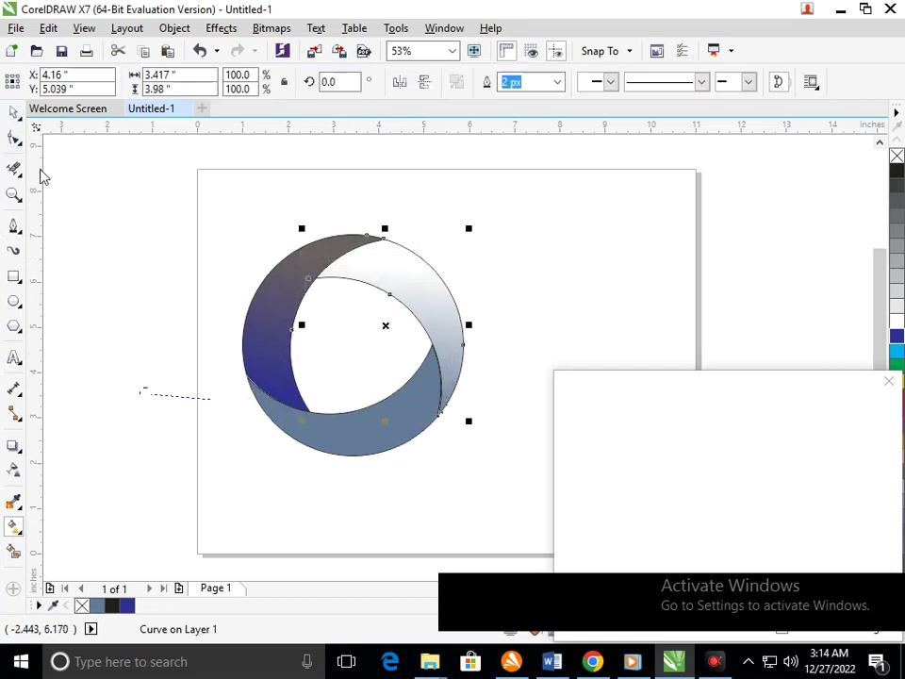
{"action": "left_click", "coordinate": [415, 281]}
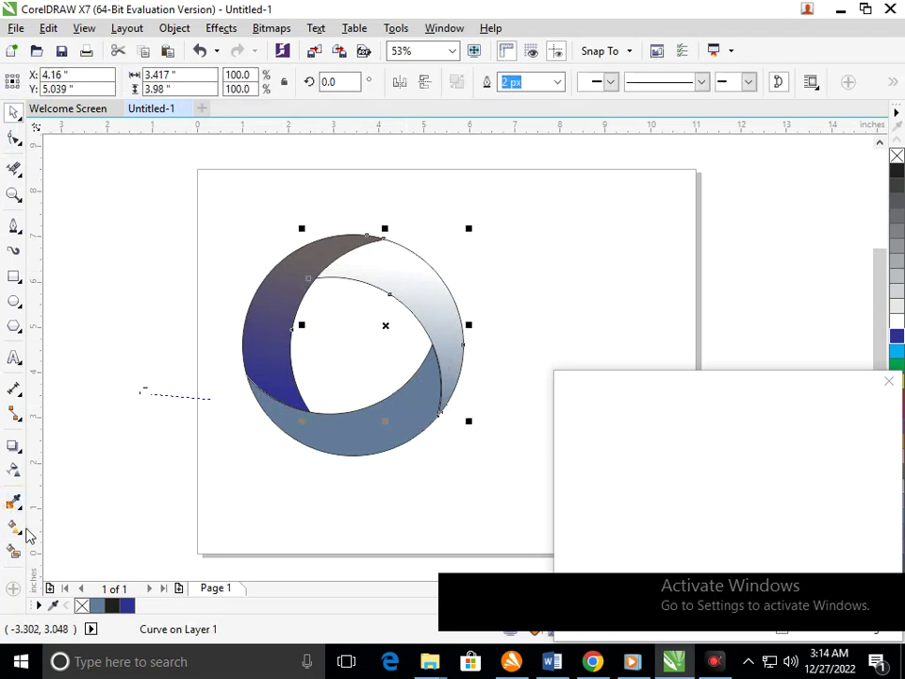
{"action": "left_click", "coordinate": [19, 535]}
{"action": "left_click", "coordinate": [59, 529]}
{"action": "left_click_drag", "start_coordinate": [370, 253], "coordinate": [459, 377]}
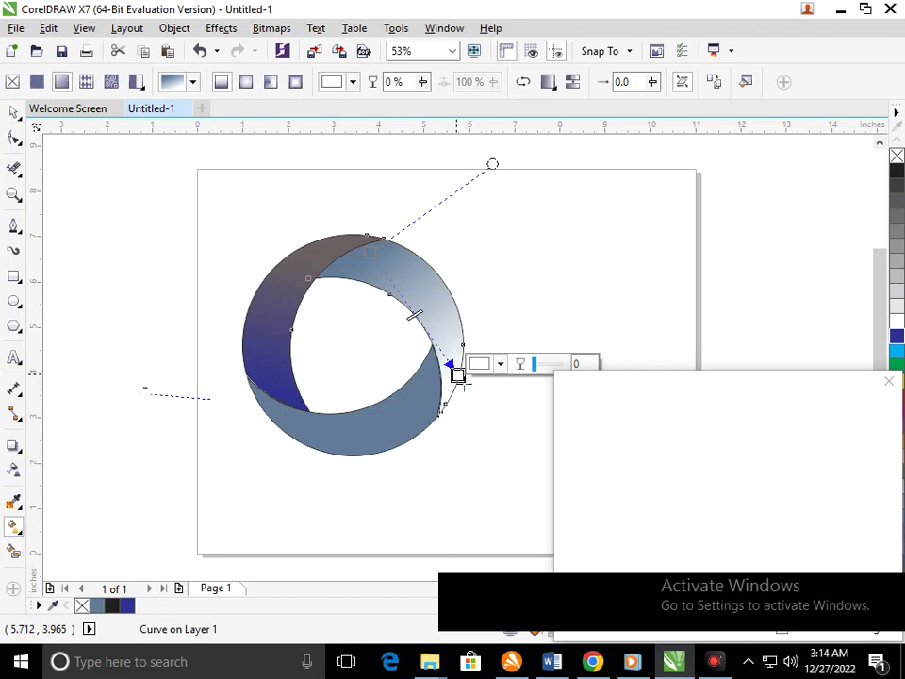
Change the lower end colour of the upper-right blade's gradient to dark grey
{"action": "left_click", "coordinate": [480, 364]}
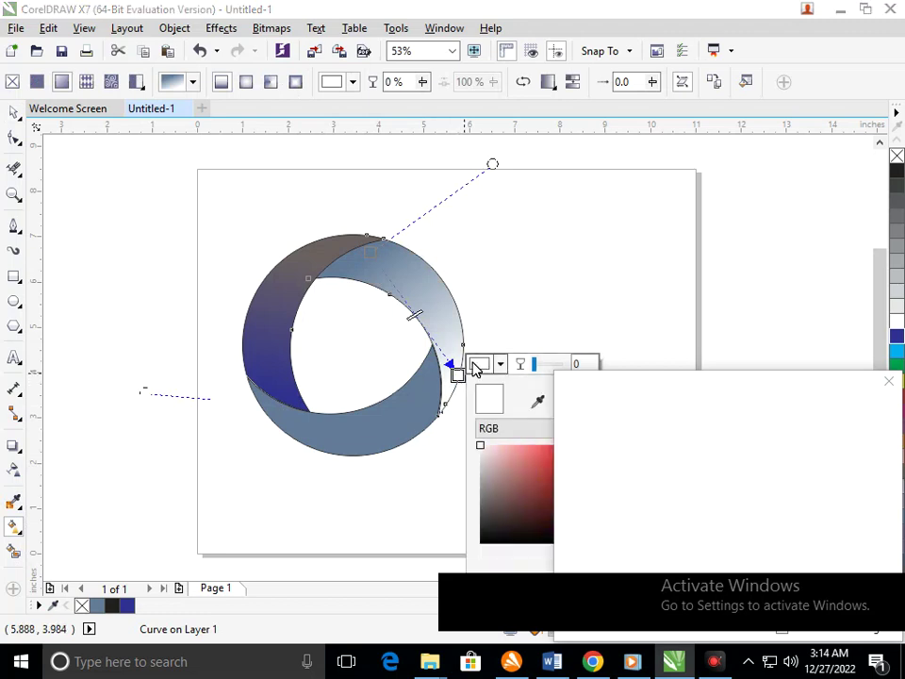
{"action": "left_click", "coordinate": [486, 513]}
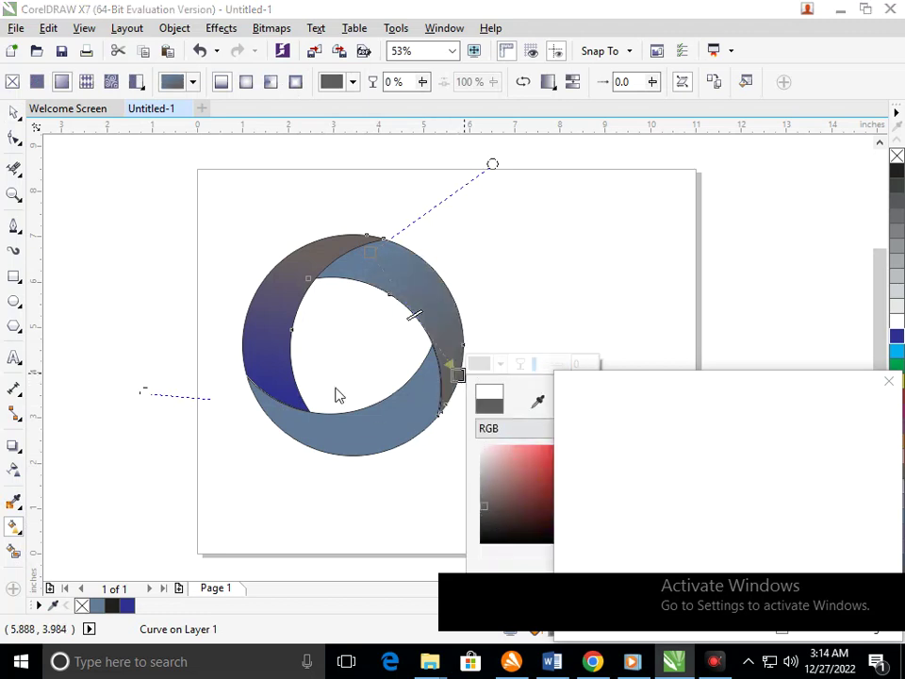
{"action": "left_click", "coordinate": [263, 276]}
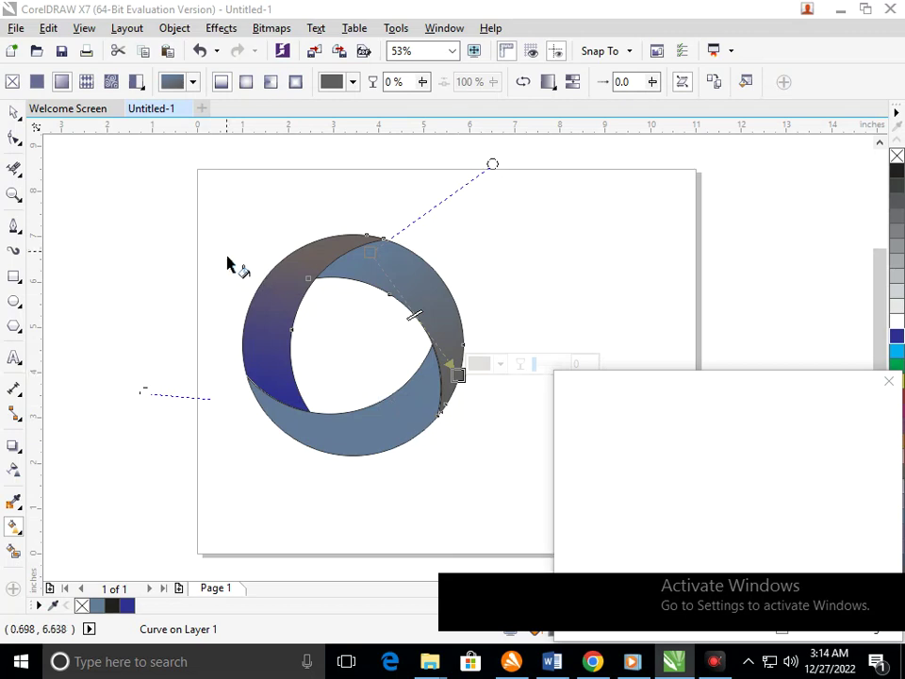
{"action": "right_click", "coordinate": [284, 285]}
{"action": "left_click", "coordinate": [115, 197]}
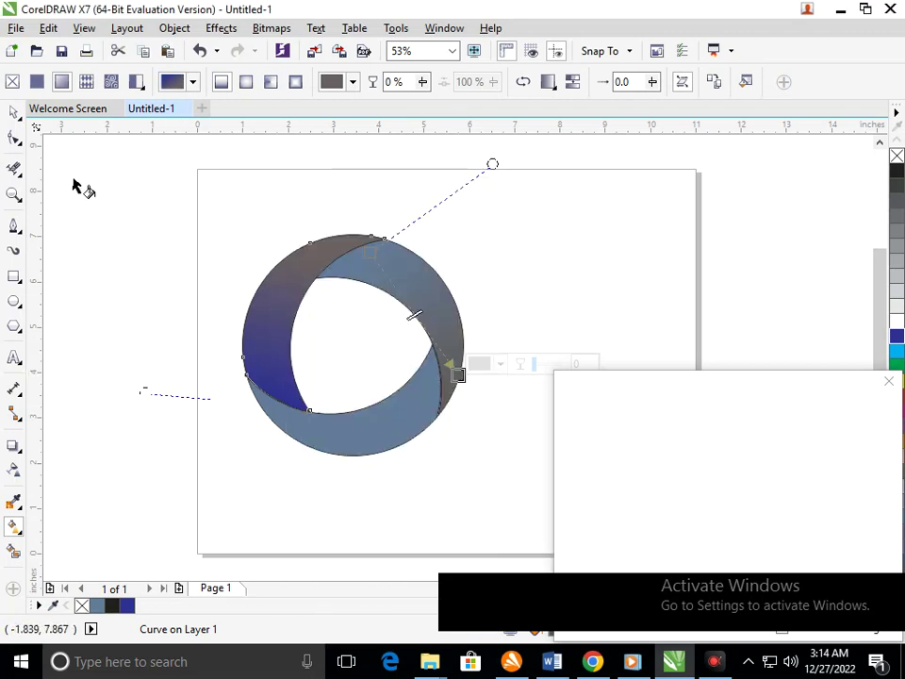
Move the whole three-blade ring off the page to about X -11.136", Y 7.524"
{"action": "left_click", "coordinate": [13, 113]}
{"action": "scroll", "coordinate": [154, 240], "scroll_direction": "down", "scroll_amount": 2}
{"action": "scroll", "coordinate": [611, 441], "scroll_direction": "up", "scroll_amount": 3}
{"action": "scroll", "coordinate": [611, 442], "scroll_direction": "down", "scroll_amount": 3}
{"action": "left_click_drag", "start_coordinate": [411, 312], "coordinate": [593, 450]}
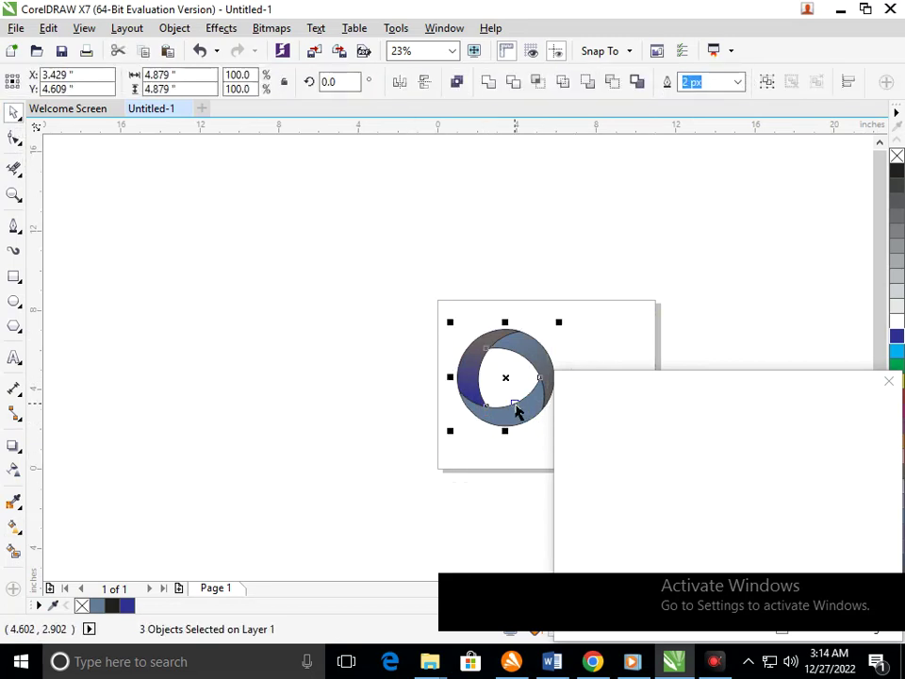
{"action": "left_click_drag", "start_coordinate": [537, 430], "coordinate": [246, 377]}
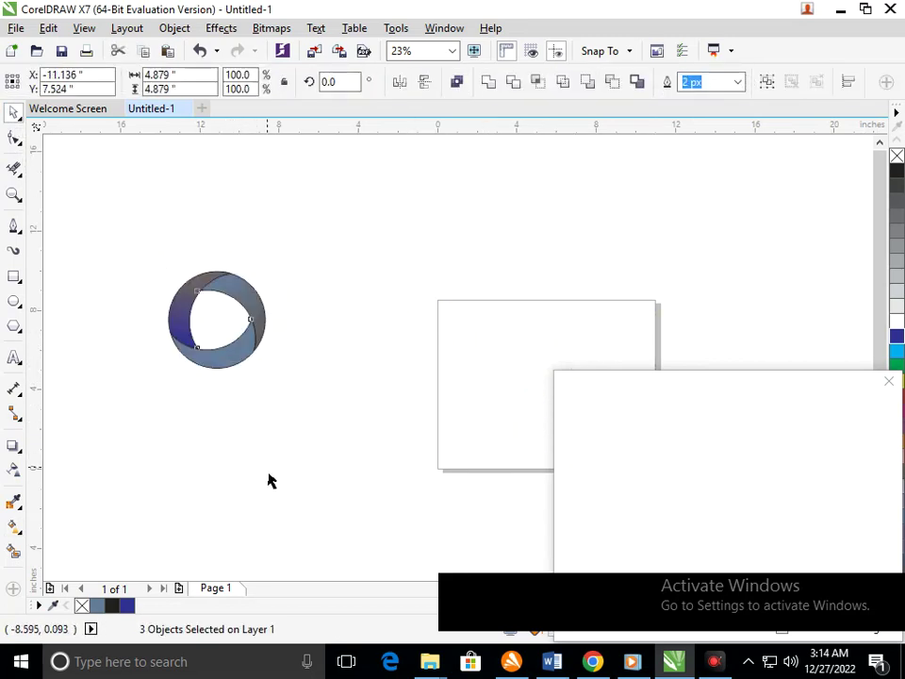
{"action": "left_click", "coordinate": [131, 267]}
{"action": "scroll", "coordinate": [131, 273], "scroll_direction": "up", "scroll_amount": 4}
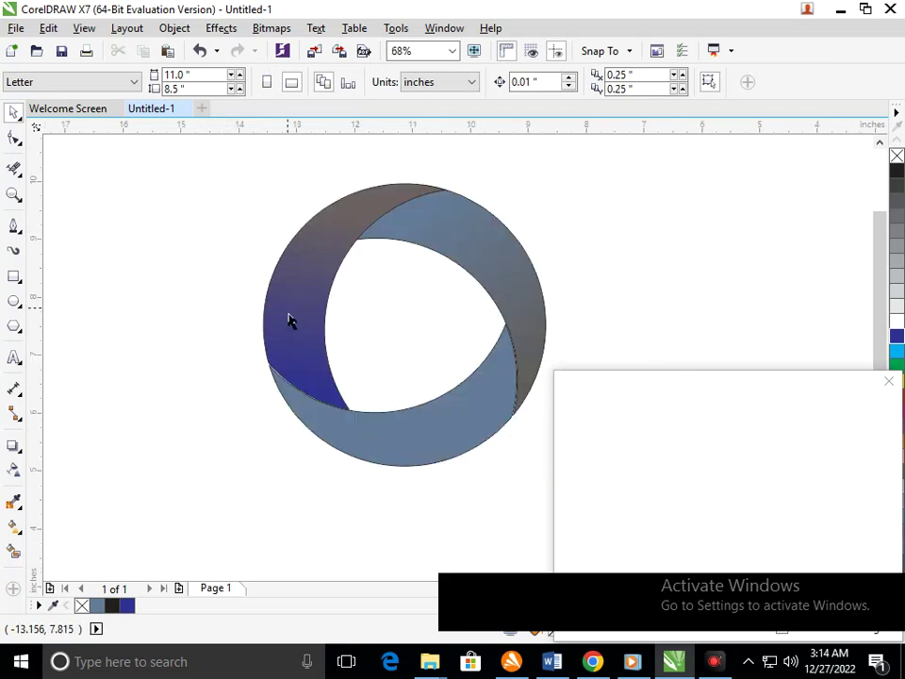
{"action": "scroll", "coordinate": [290, 321], "scroll_direction": "down", "scroll_amount": 4}
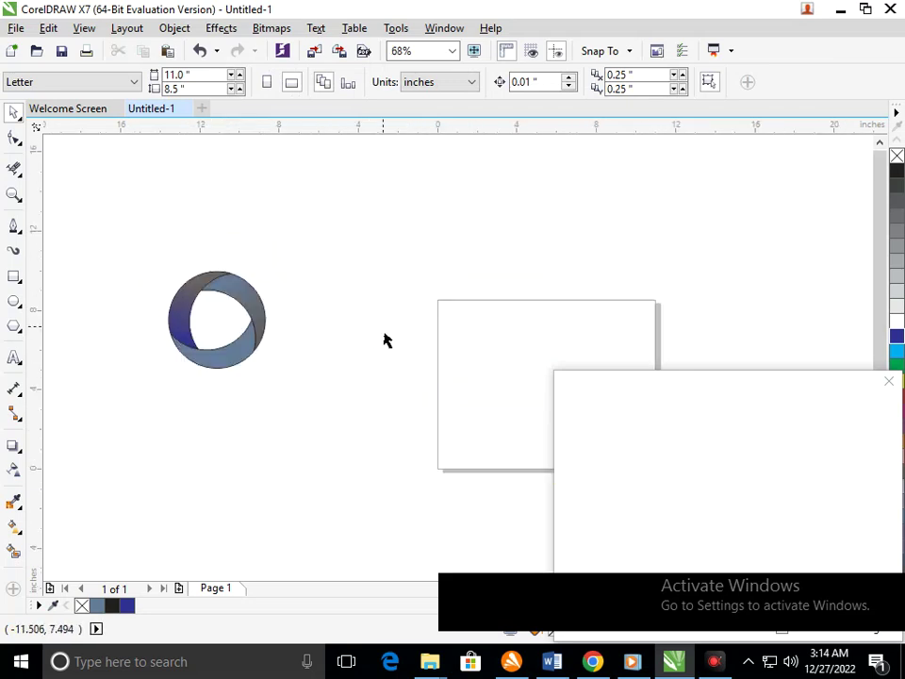
Change the upper start colour of the upper-right blade's gradient to bright green
{"action": "left_click", "coordinate": [21, 534]}
{"action": "left_click", "coordinate": [63, 529]}
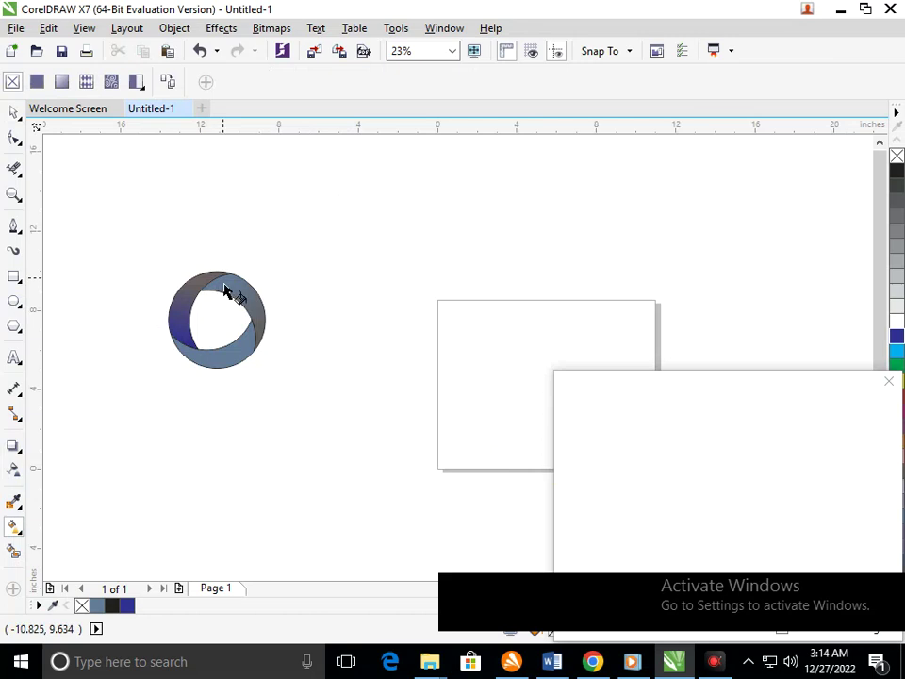
{"action": "left_click", "coordinate": [226, 295]}
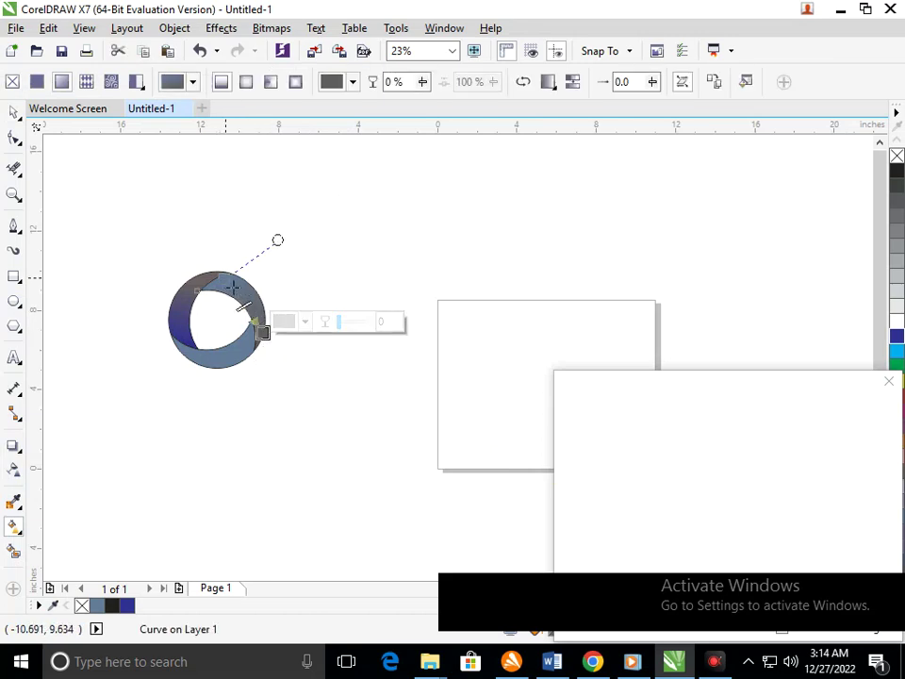
{"action": "left_click", "coordinate": [233, 286]}
{"action": "left_click", "coordinate": [244, 266]}
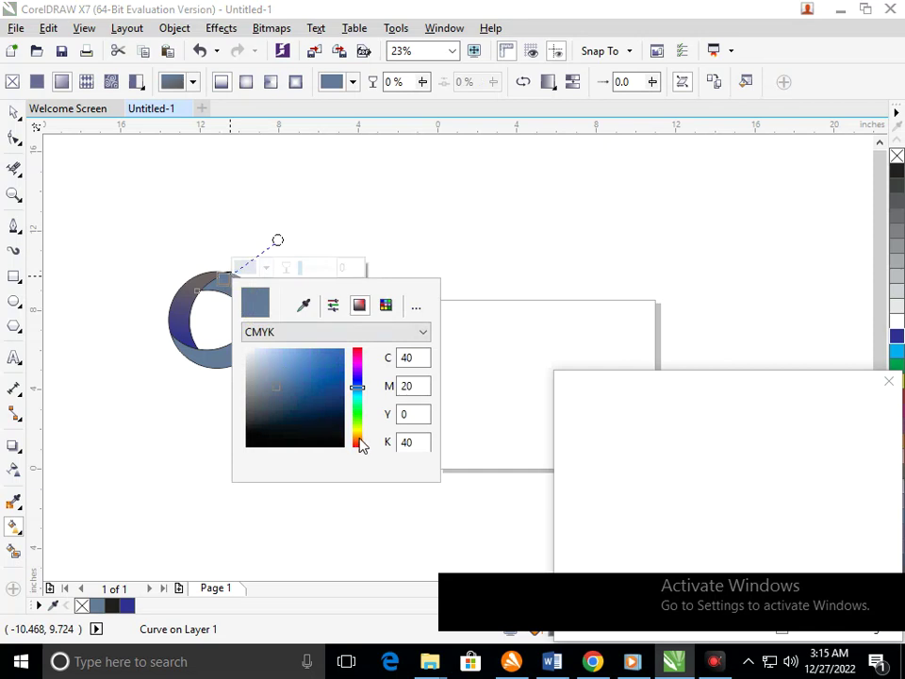
{"action": "left_click", "coordinate": [358, 439]}
{"action": "left_click", "coordinate": [337, 351]}
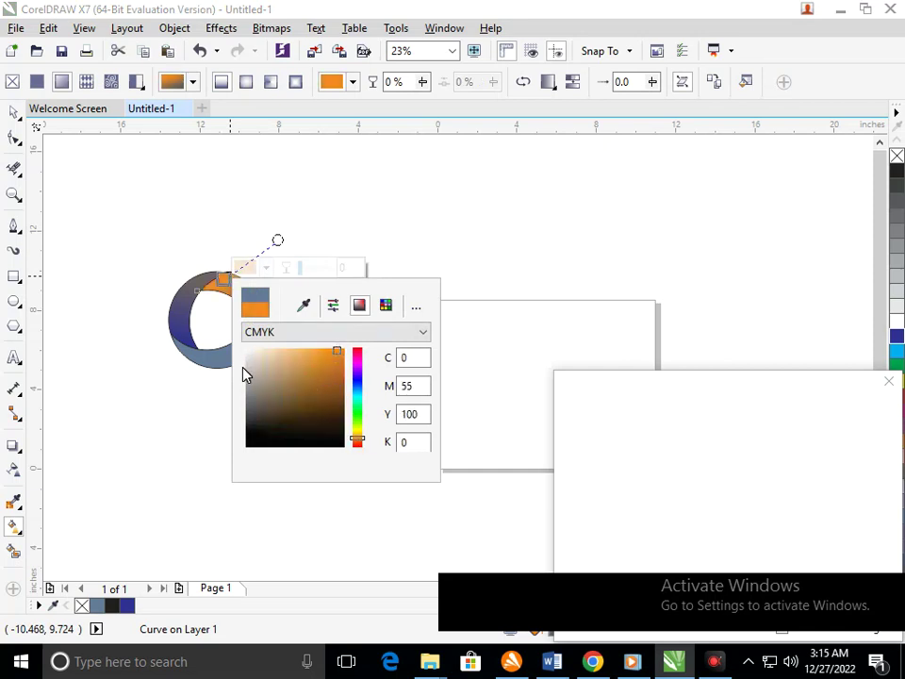
{"action": "left_click", "coordinate": [359, 421]}
{"action": "left_click", "coordinate": [202, 426]}
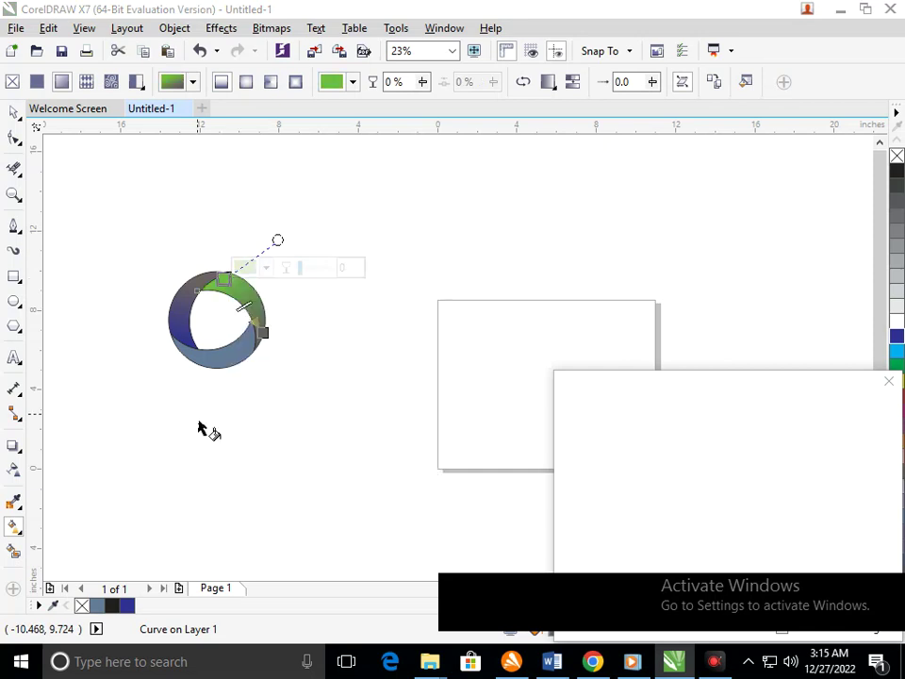
Give the bottom blade a linear gradient starting from blue at its right end, with dark grey #665B5B at its left end
{"action": "left_click", "coordinate": [232, 355]}
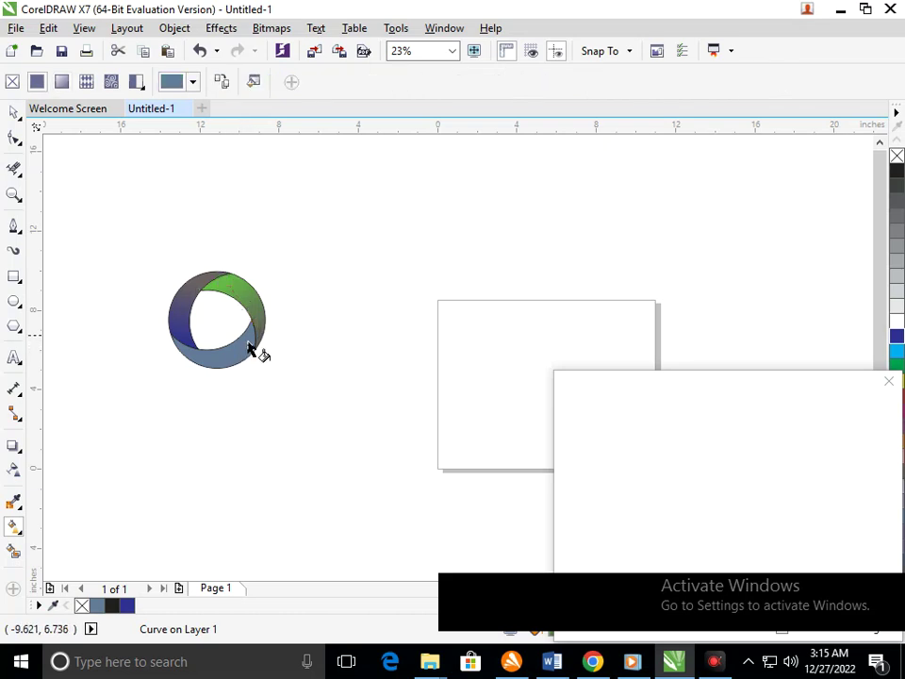
{"action": "left_click_drag", "start_coordinate": [247, 329], "coordinate": [181, 352]}
{"action": "left_click", "coordinate": [147, 378]}
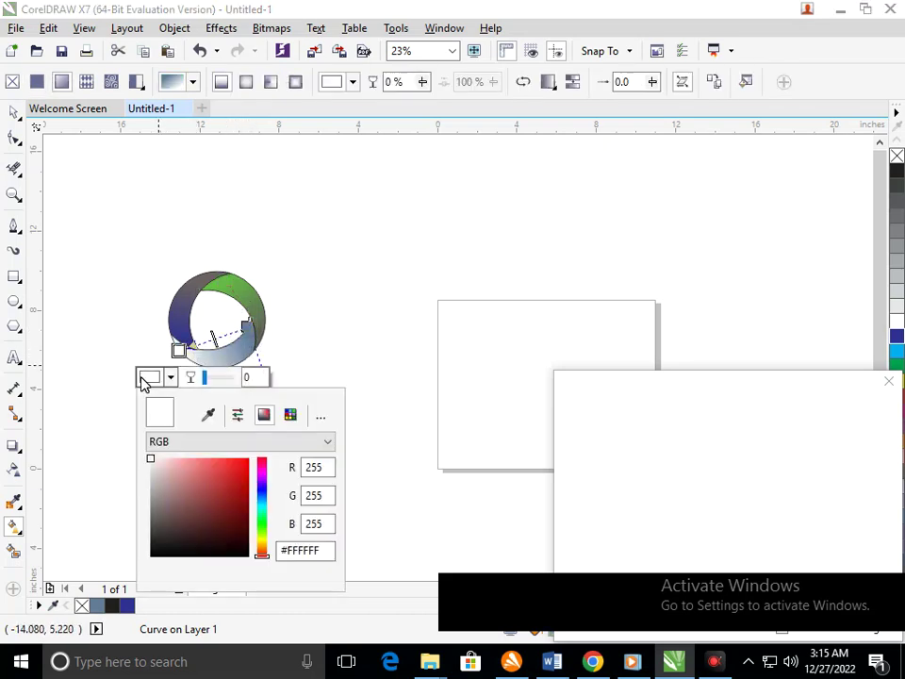
{"action": "left_click", "coordinate": [153, 503]}
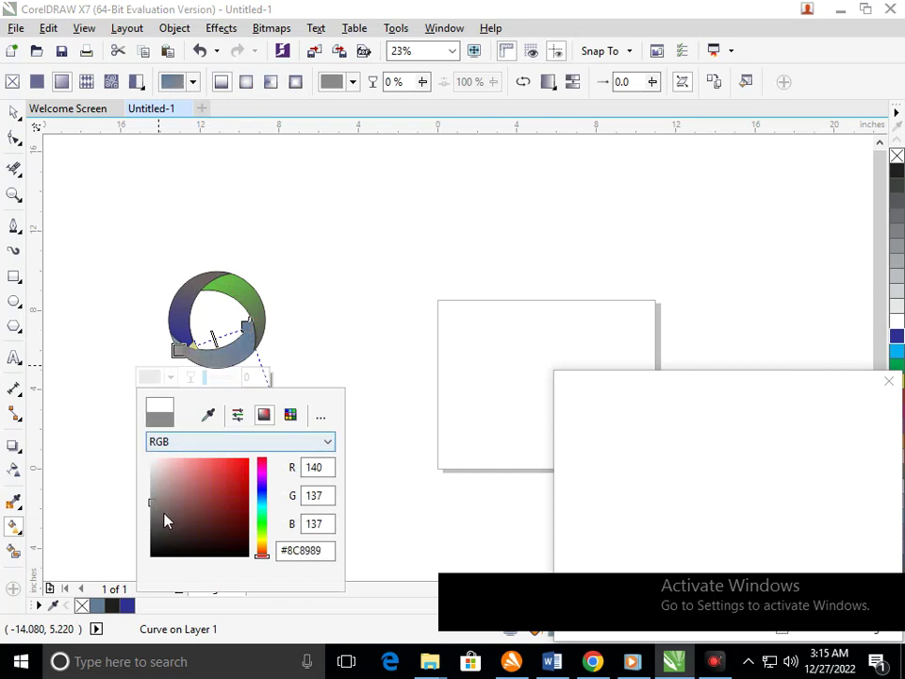
{"action": "left_click", "coordinate": [161, 518]}
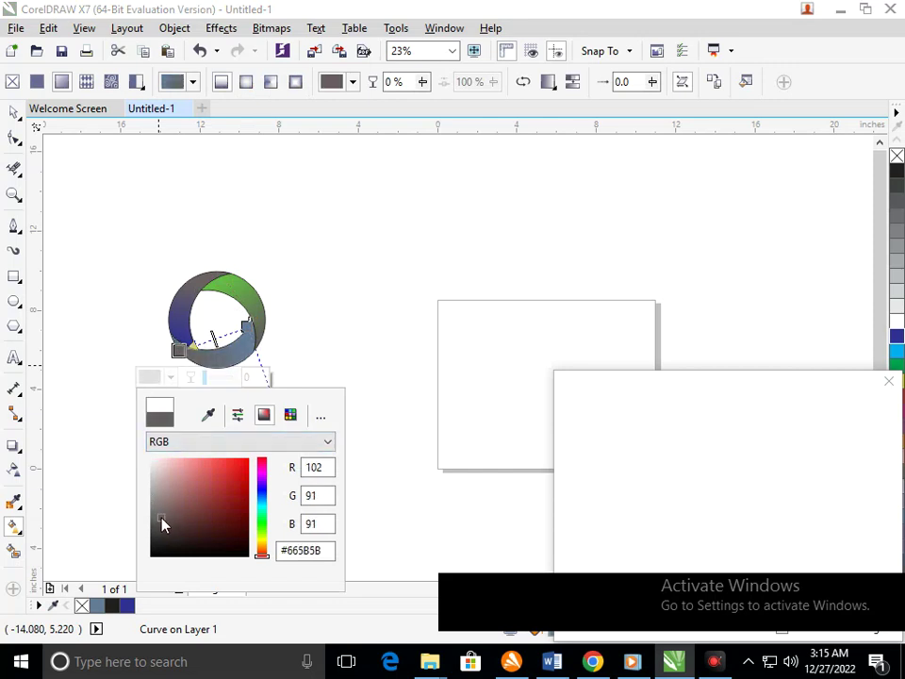
Change the start colour at the right end of the bottom blade's gradient to orange, CMYK 0, 65, 100, 0
{"action": "left_click", "coordinate": [247, 332]}
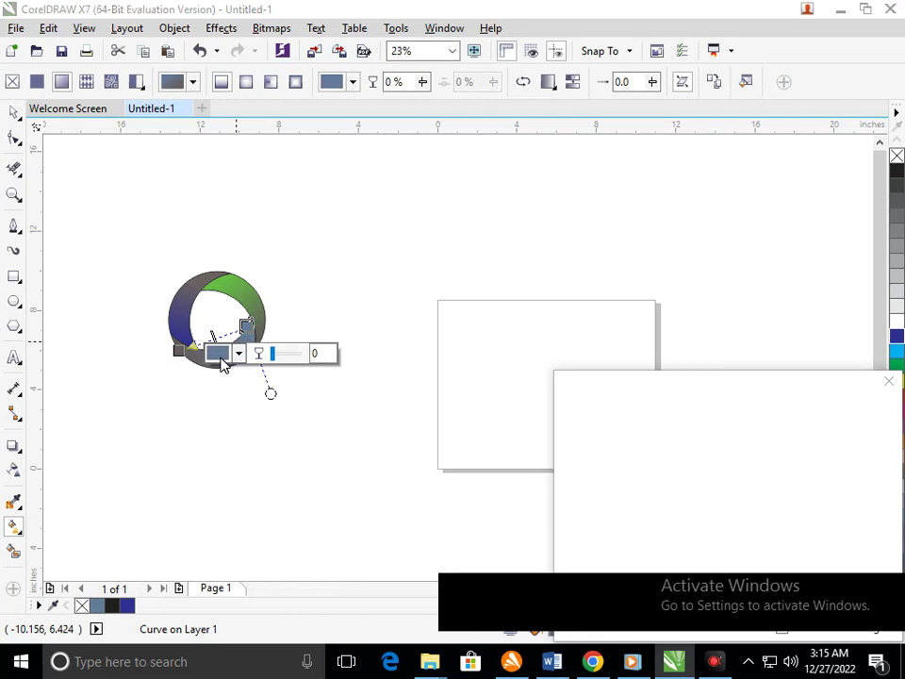
{"action": "left_click", "coordinate": [217, 354]}
{"action": "left_click_drag", "start_coordinate": [330, 507], "coordinate": [339, 541]}
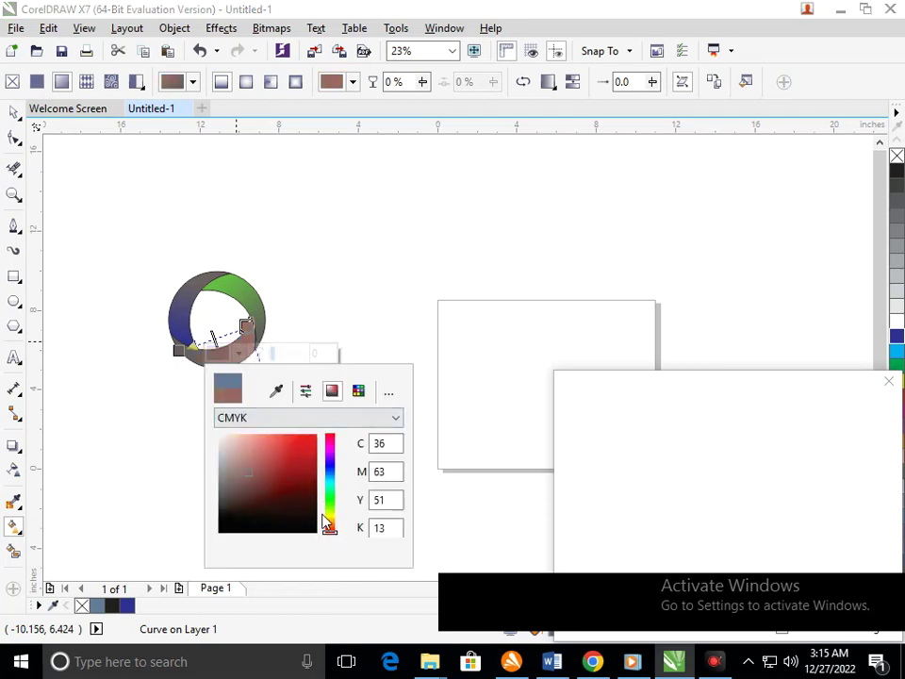
{"action": "left_click", "coordinate": [327, 526]}
{"action": "left_click_drag", "start_coordinate": [287, 469], "coordinate": [311, 420]}
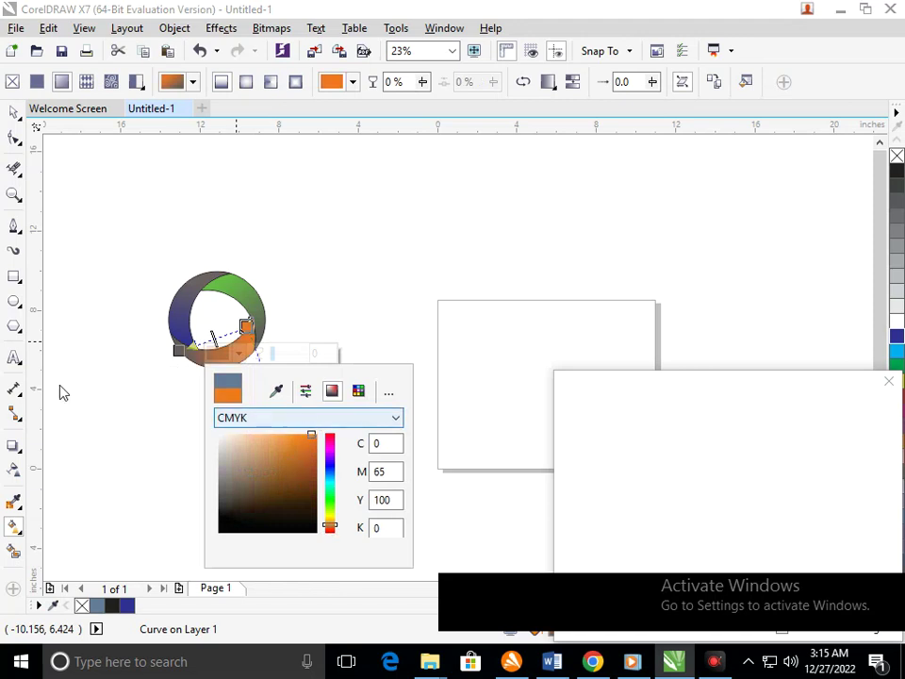
Move all three blades together back onto the page, centred at about X 4.291", Y 4.76"
{"action": "left_click", "coordinate": [14, 115]}
{"action": "left_click", "coordinate": [130, 380]}
{"action": "left_click_drag", "start_coordinate": [143, 242], "coordinate": [562, 413]}
{"action": "key", "text": "z"}
{"action": "left_click_drag", "start_coordinate": [425, 283], "coordinate": [665, 490]}
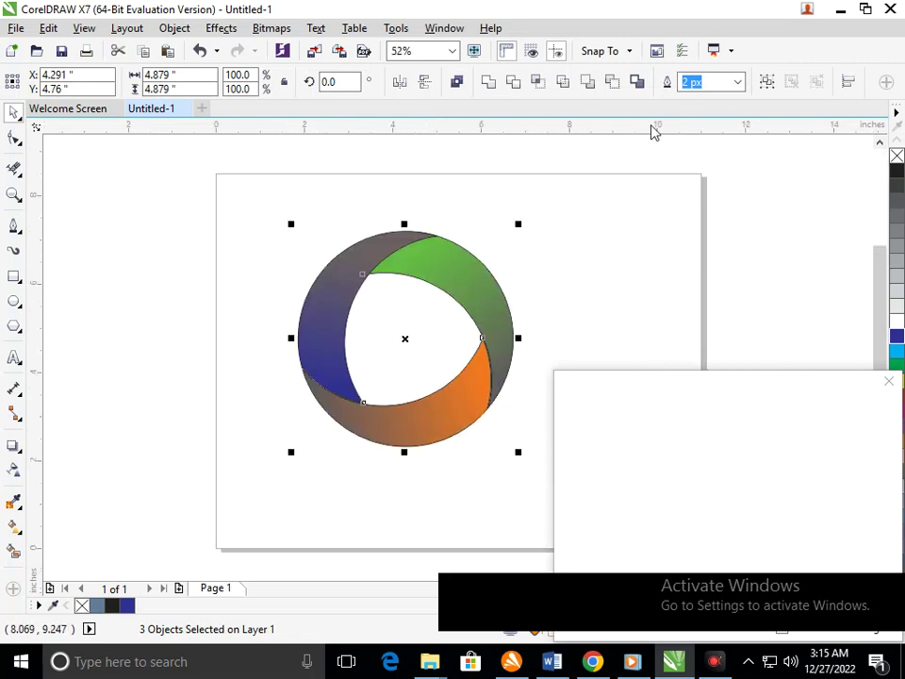
Give all three blades a 16 px white outline to separate them
{"action": "left_click", "coordinate": [739, 84]}
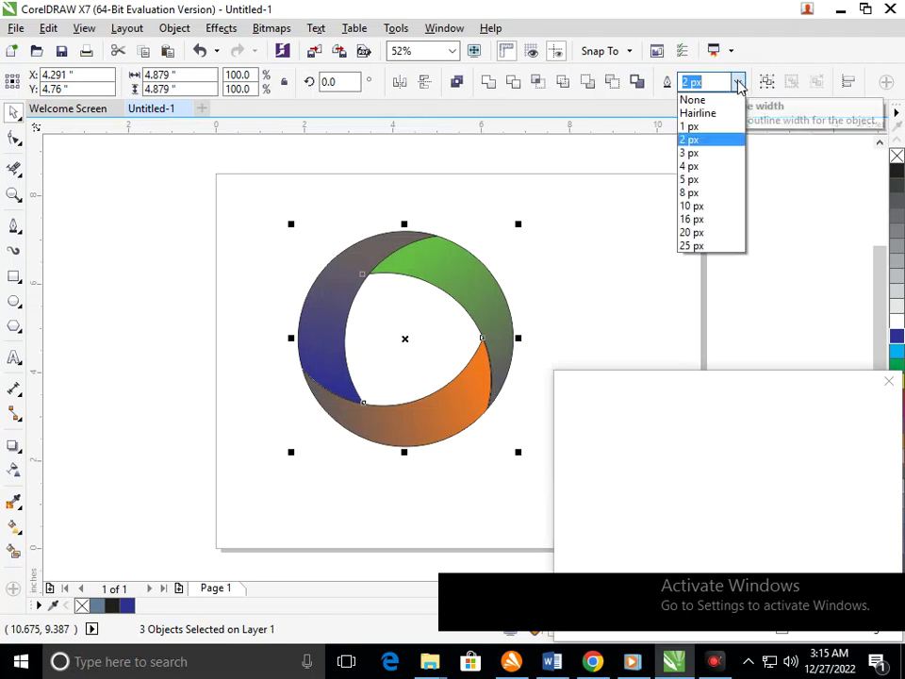
{"action": "left_click", "coordinate": [713, 221]}
{"action": "right_click", "coordinate": [896, 324]}
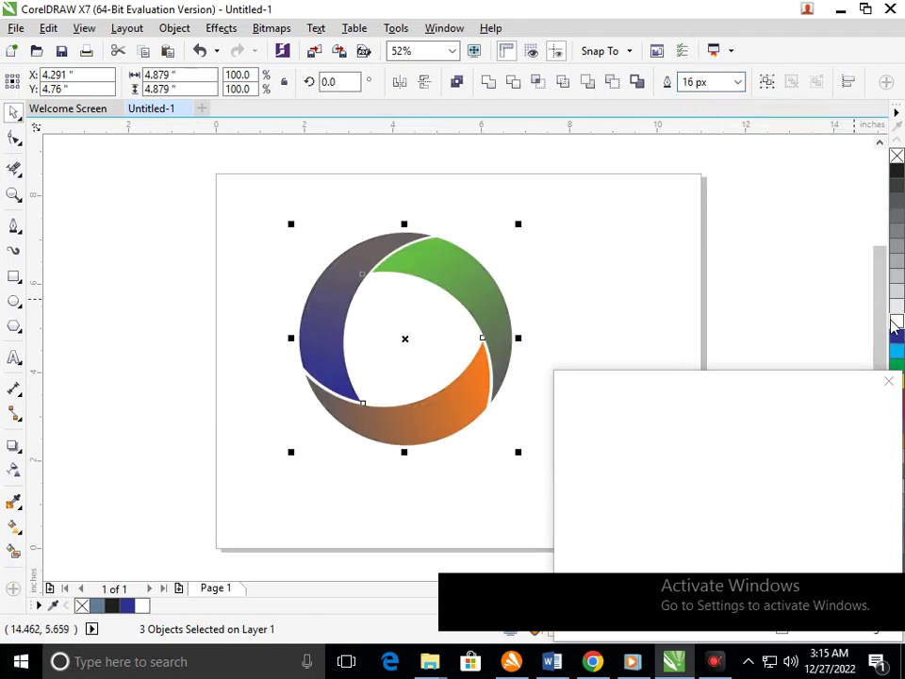
Widen the white outline of the three blades, trying 20 px before setting 25 px
{"action": "left_click", "coordinate": [724, 83]}
{"action": "type", "text": "20"}
{"action": "key", "text": "Return"}
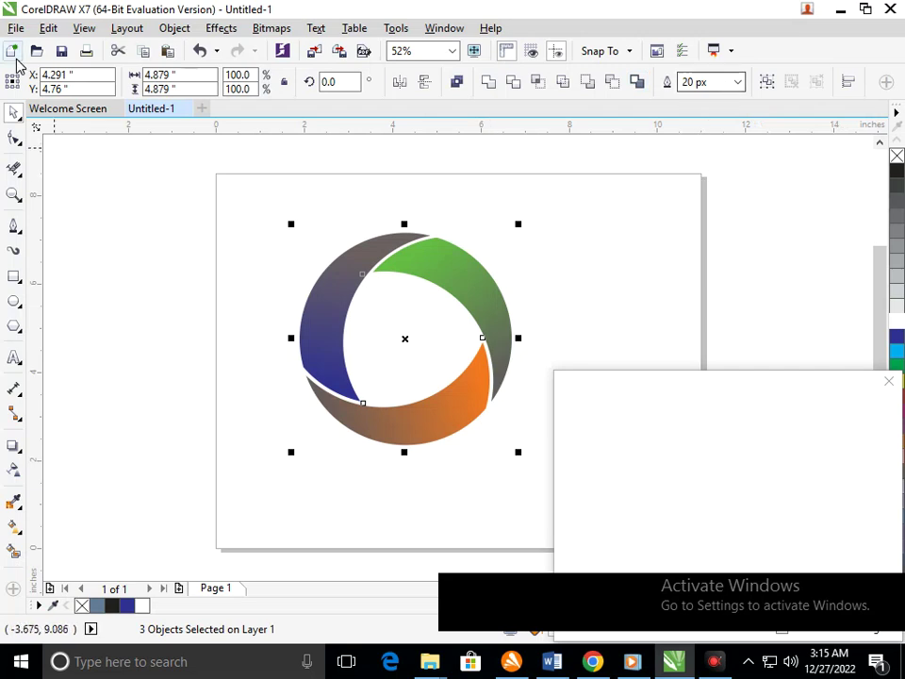
{"action": "left_click", "coordinate": [718, 85]}
{"action": "type", "text": "25"}
{"action": "key", "text": "Return"}
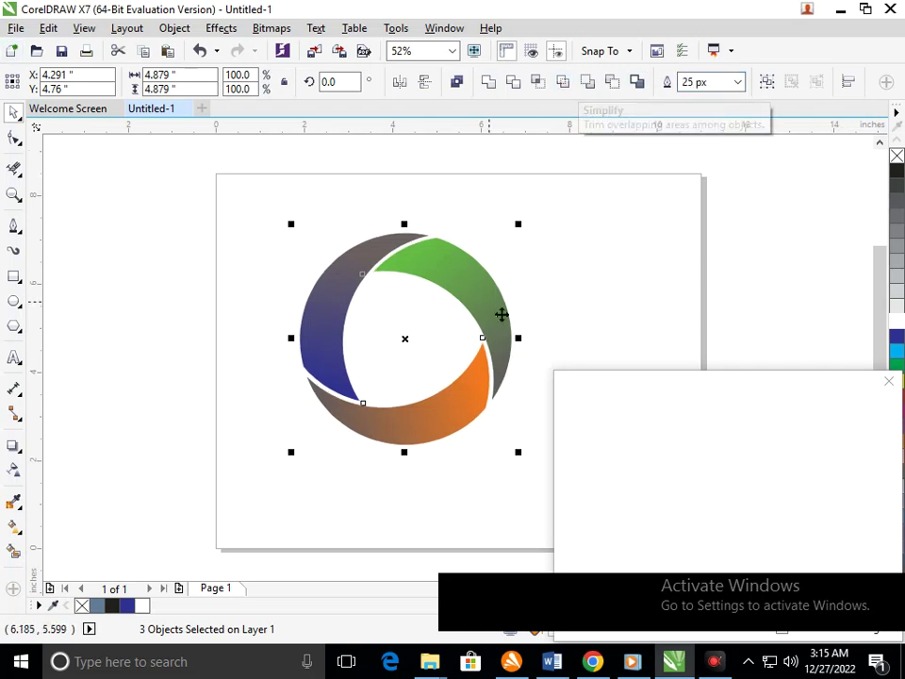
{"action": "left_click", "coordinate": [490, 461]}
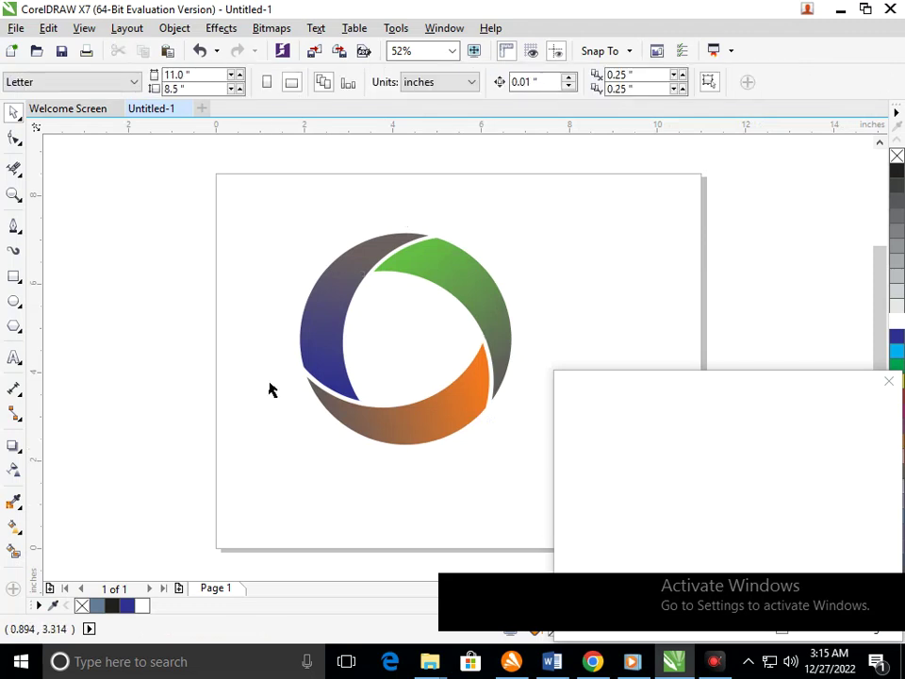
Move the finished logo slightly closer to the page centre and preview it full screen
{"action": "left_click_drag", "start_coordinate": [278, 202], "coordinate": [612, 553]}
{"action": "left_click_drag", "start_coordinate": [463, 442], "coordinate": [499, 449]}
{"action": "left_click", "coordinate": [499, 504]}
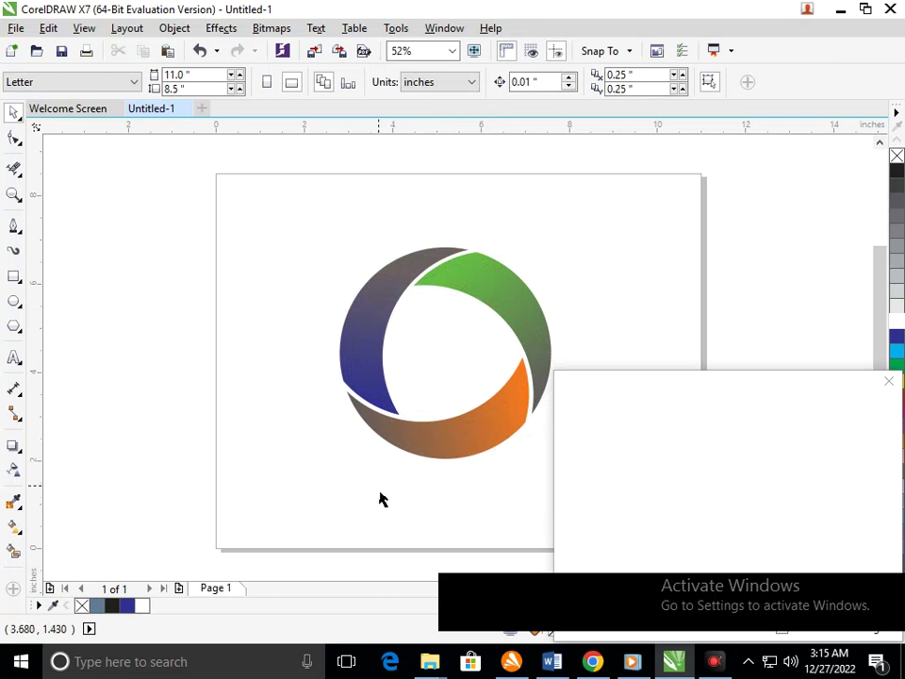
{"action": "key", "text": "F9"}
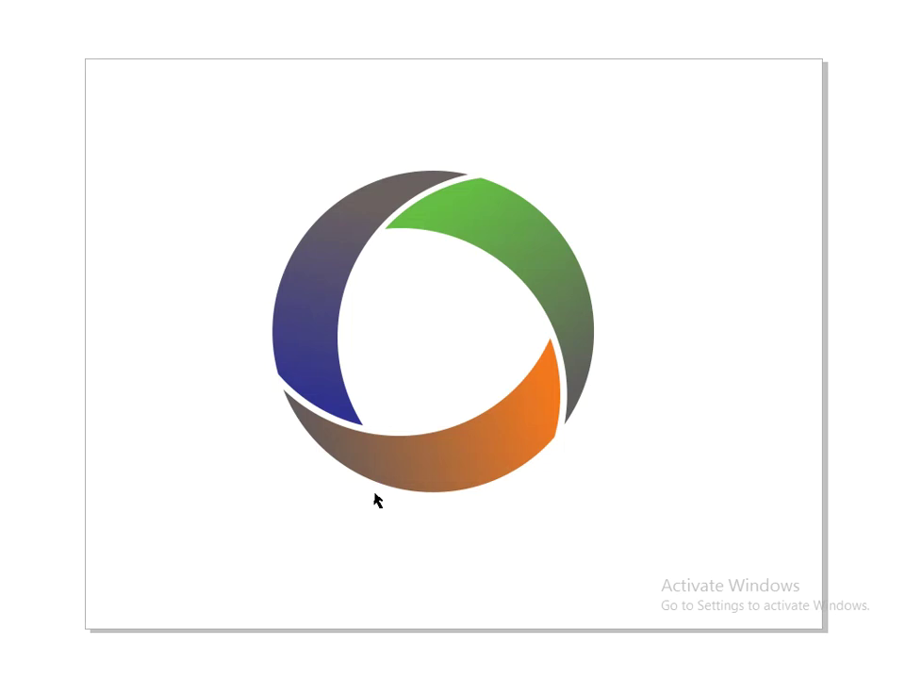
{"action": "key", "text": "Escape"}
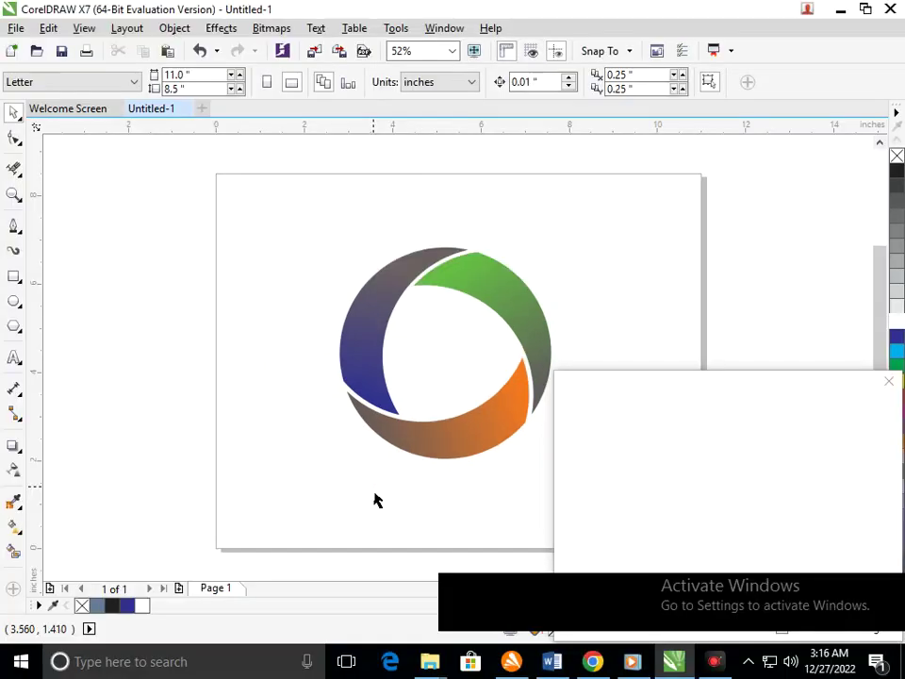